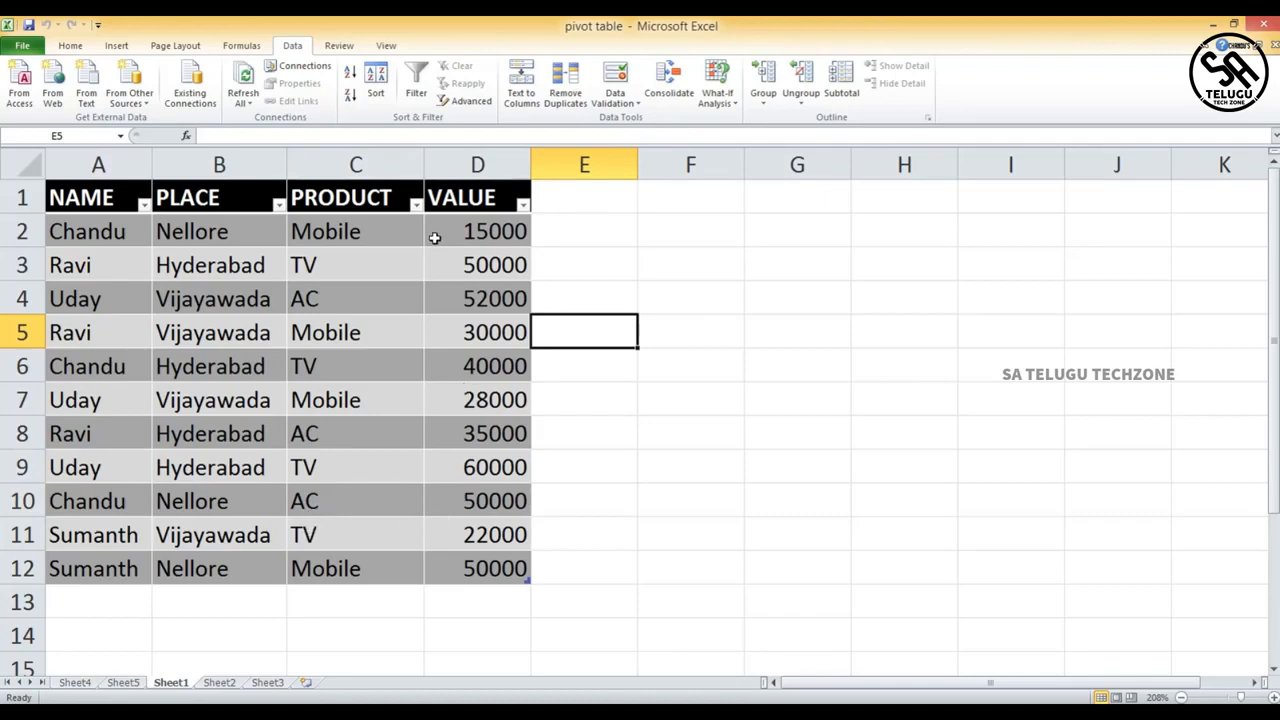
- Group rows 3 to 7 of the sales table on Sheet1
click(606, 207)
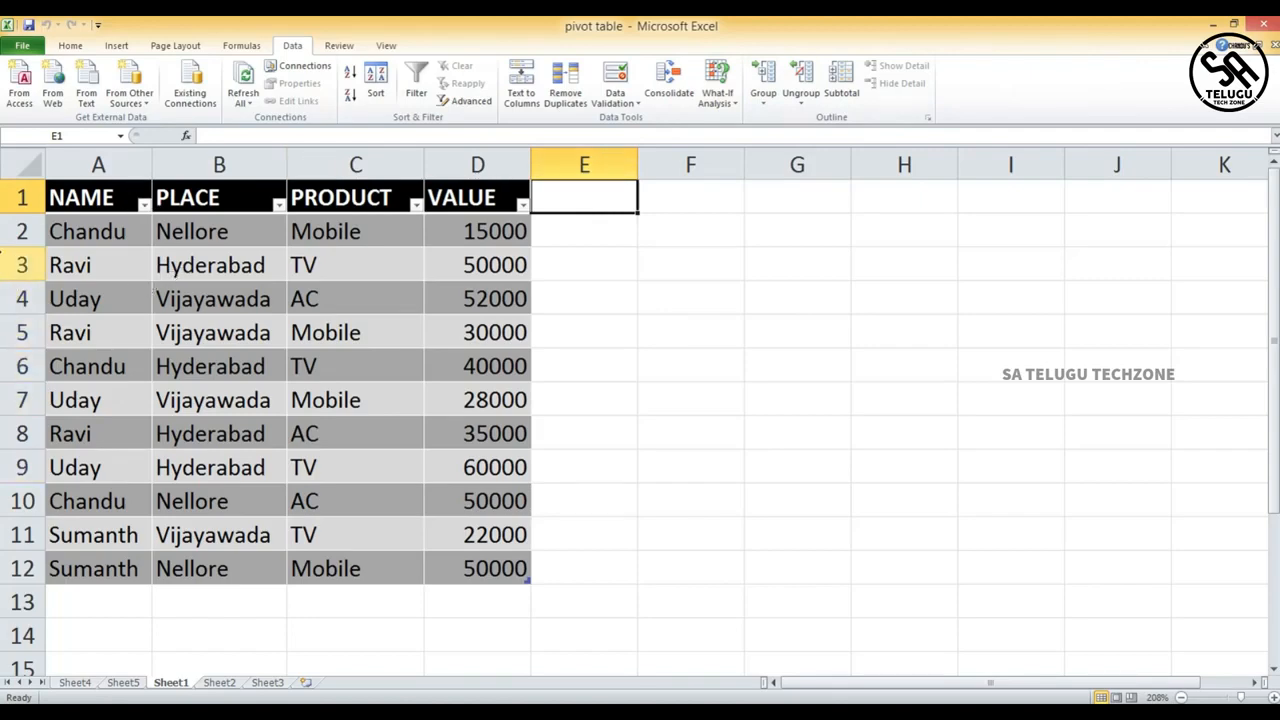
drag(8, 265, 15, 397)
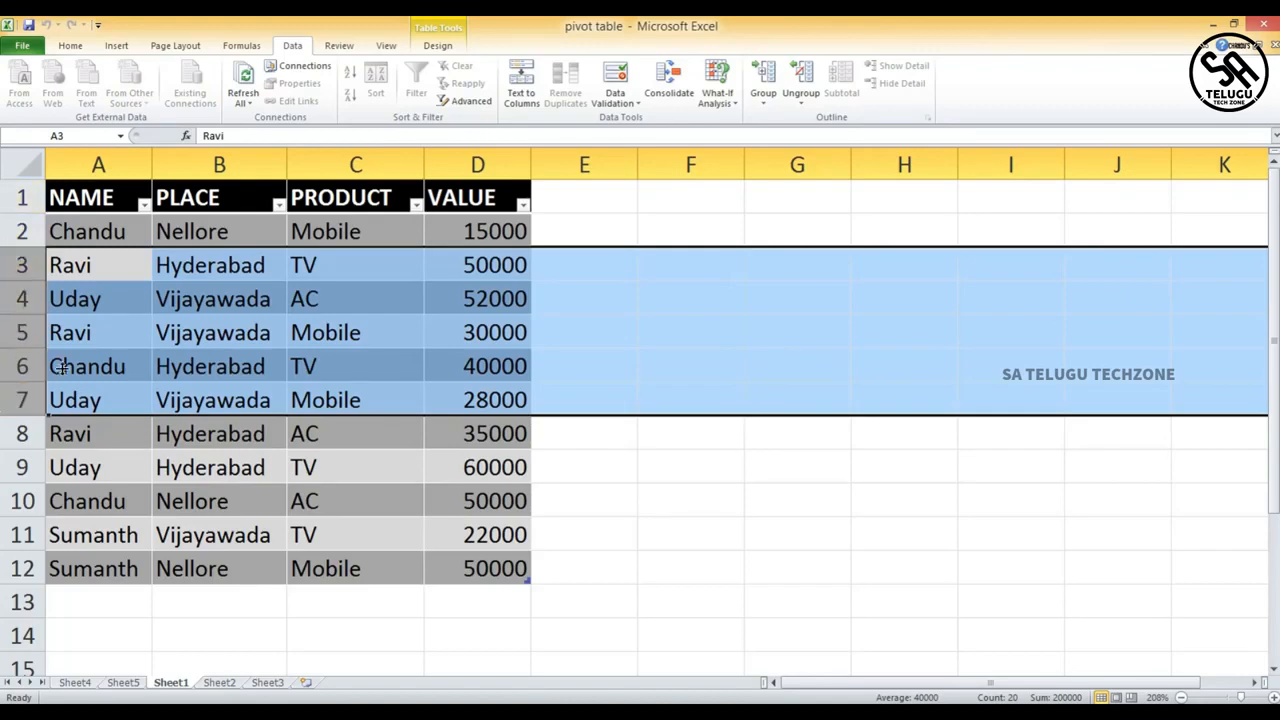
click(762, 80)
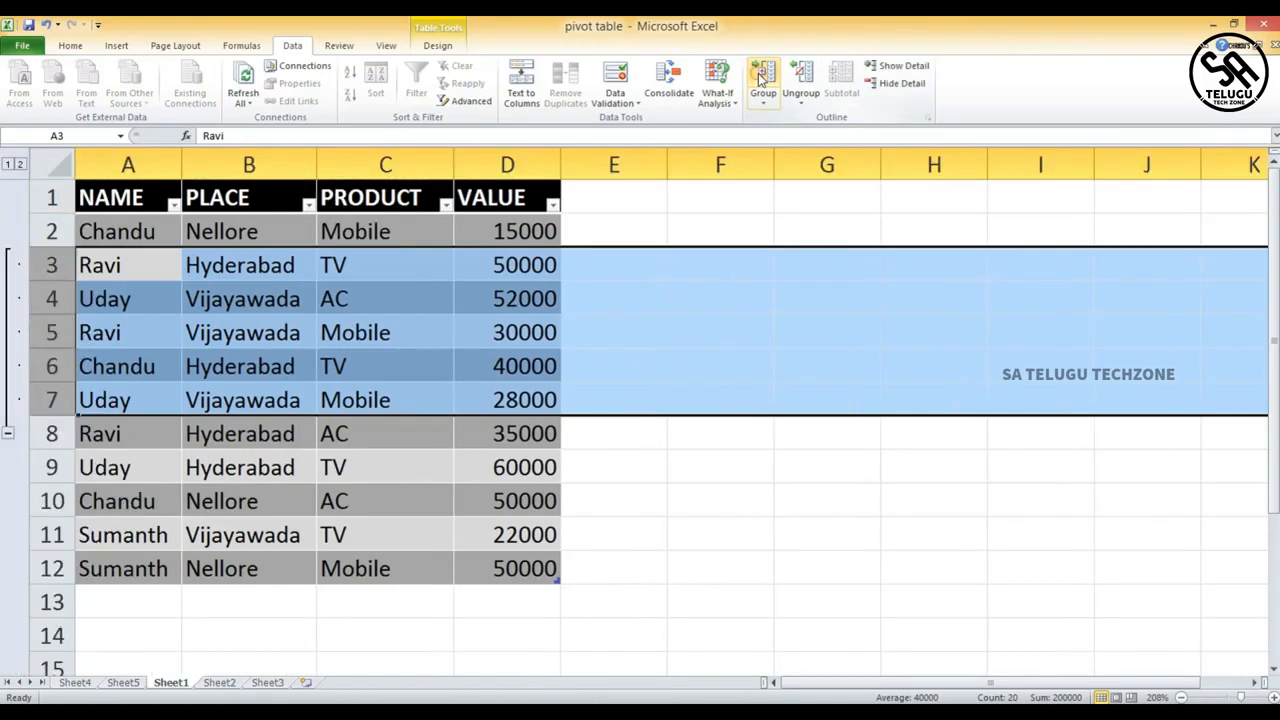
- Collapse the grouped rows 3 to 7 and expand them again, twice
click(8, 436)
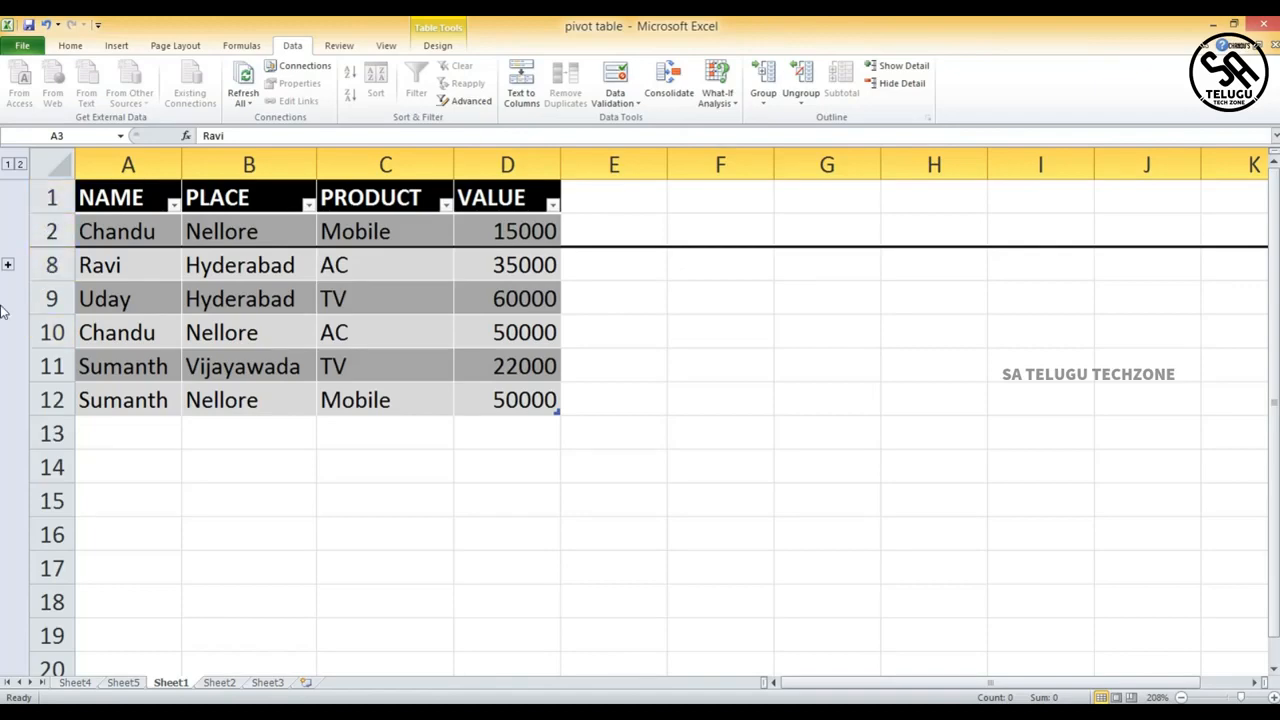
click(8, 265)
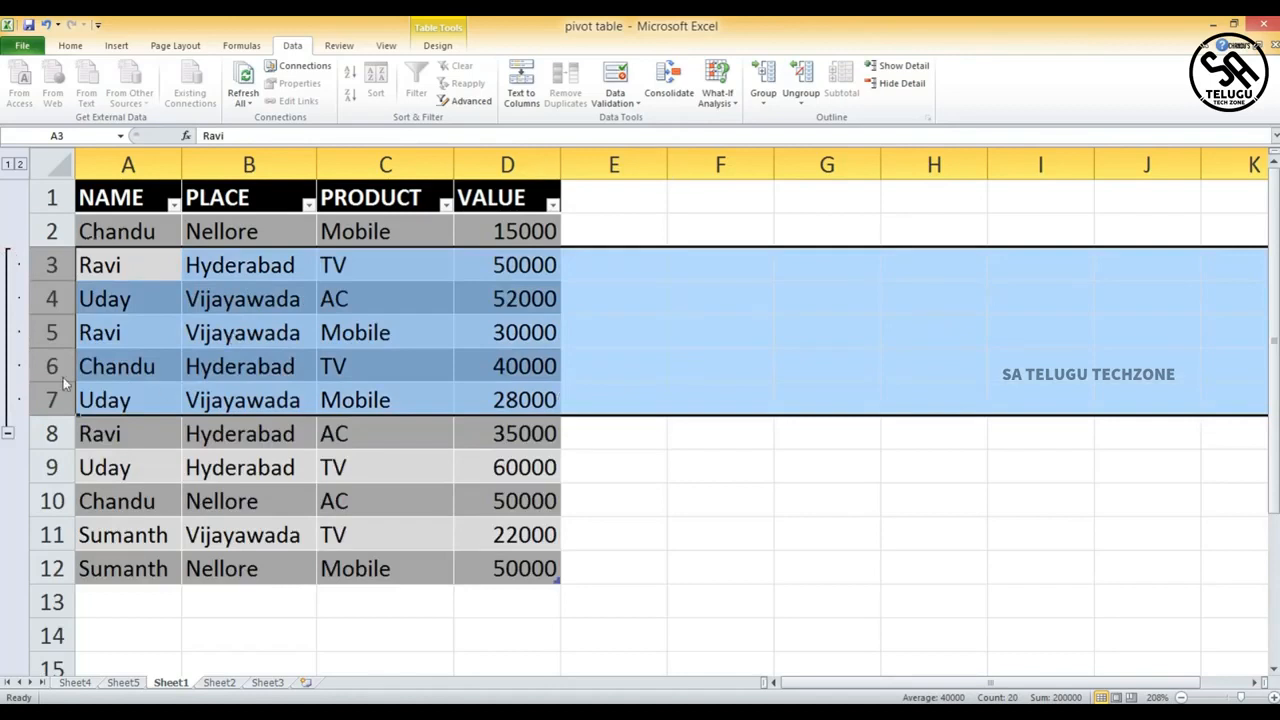
click(829, 296)
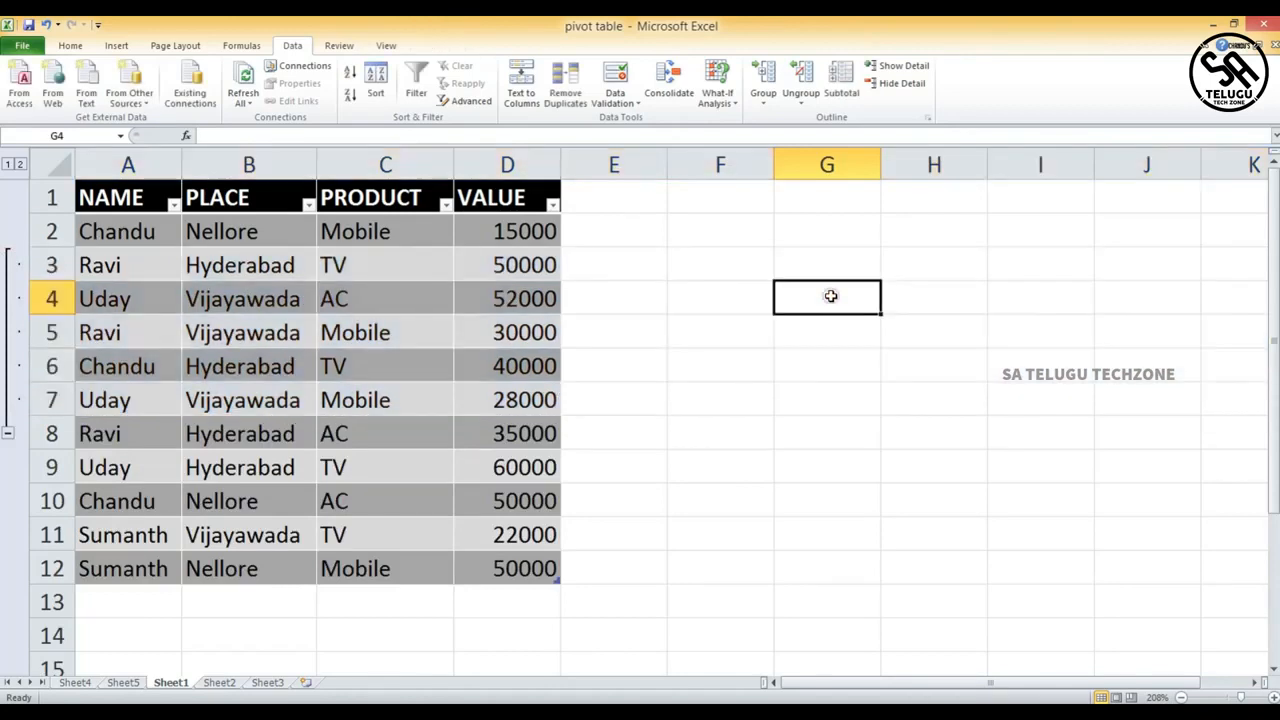
click(7, 433)
click(10, 264)
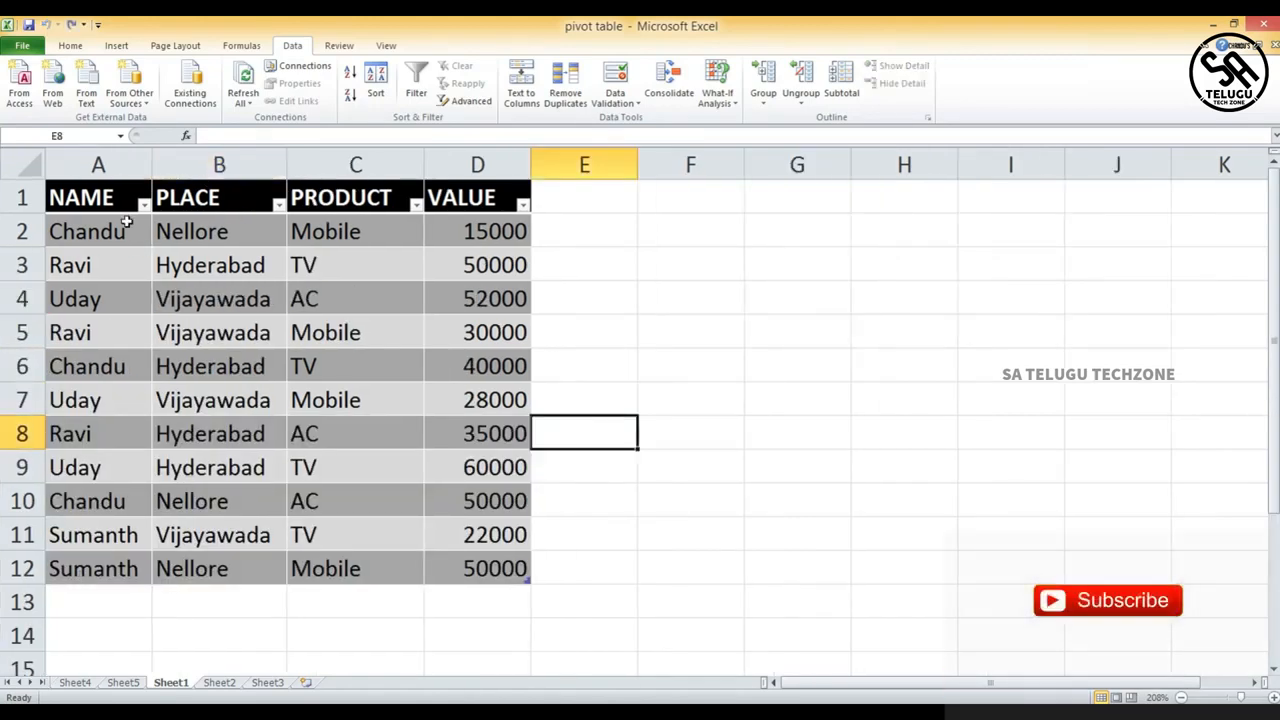
- Group the PLACE and PRODUCT columns, B and C
click(263, 162)
drag(263, 162, 342, 164)
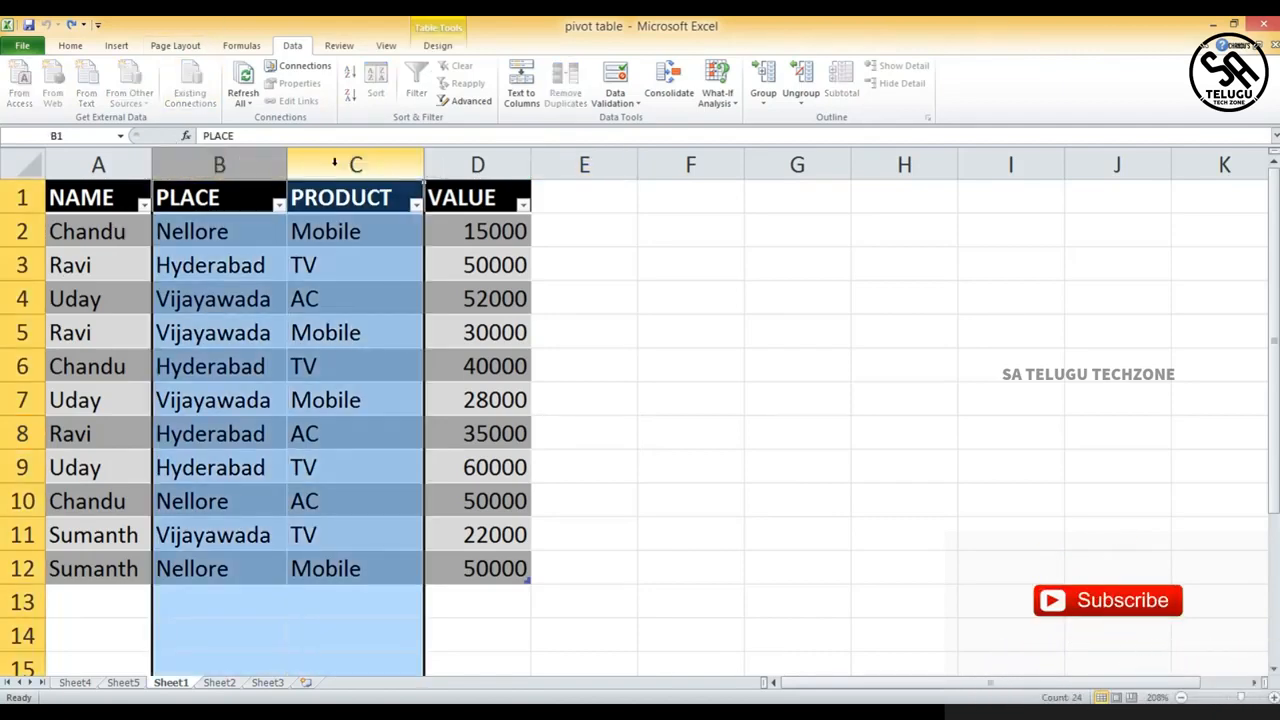
click(767, 97)
click(760, 90)
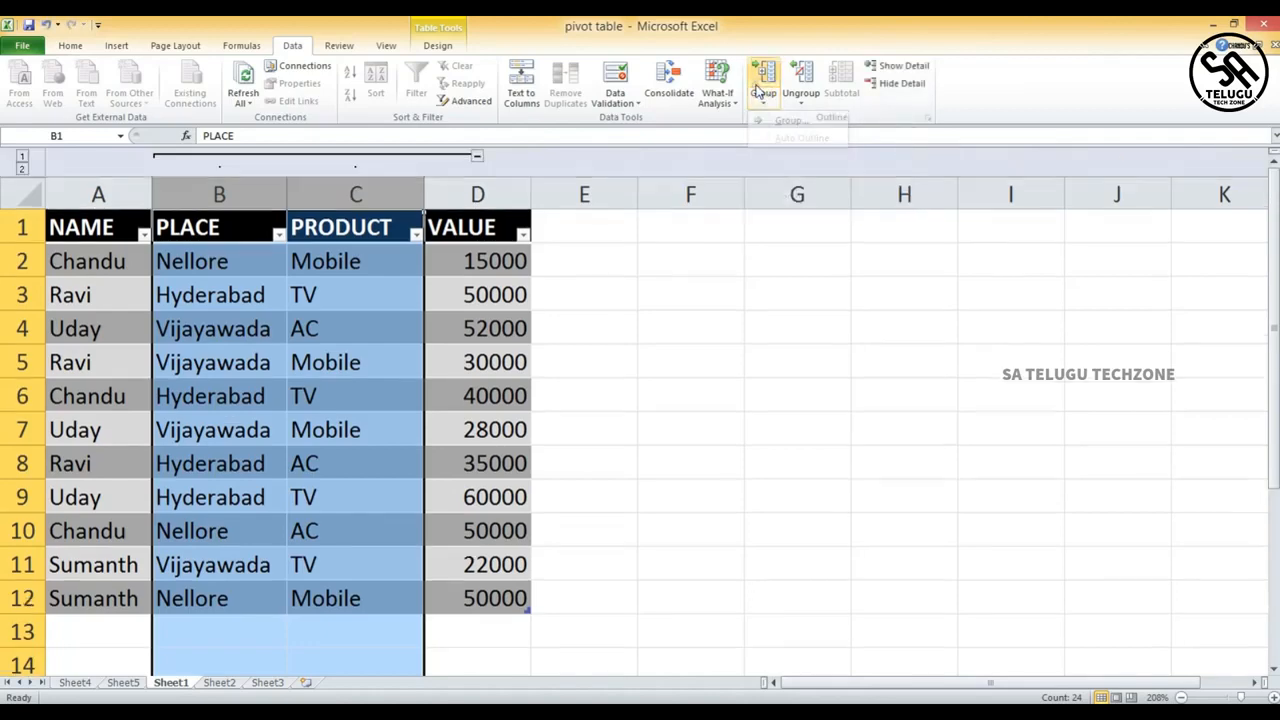
- Collapse the grouped PLACE and PRODUCT columns and expand them again
click(479, 159)
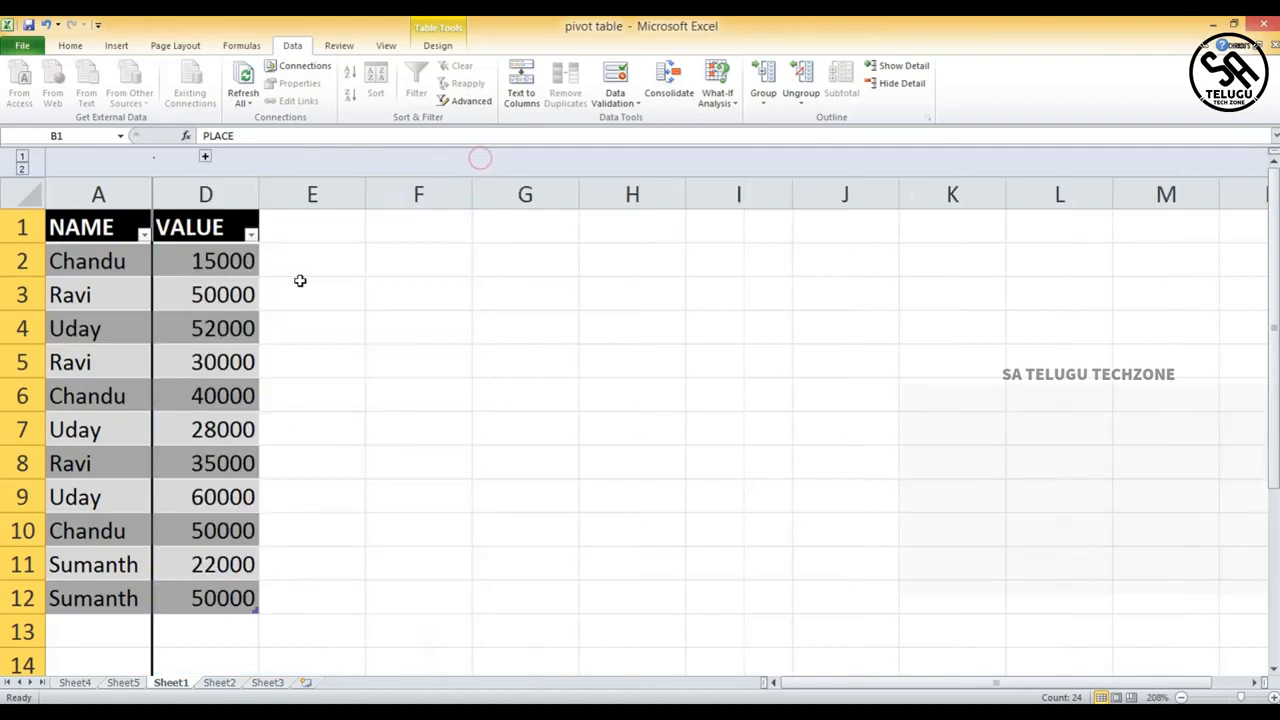
click(205, 160)
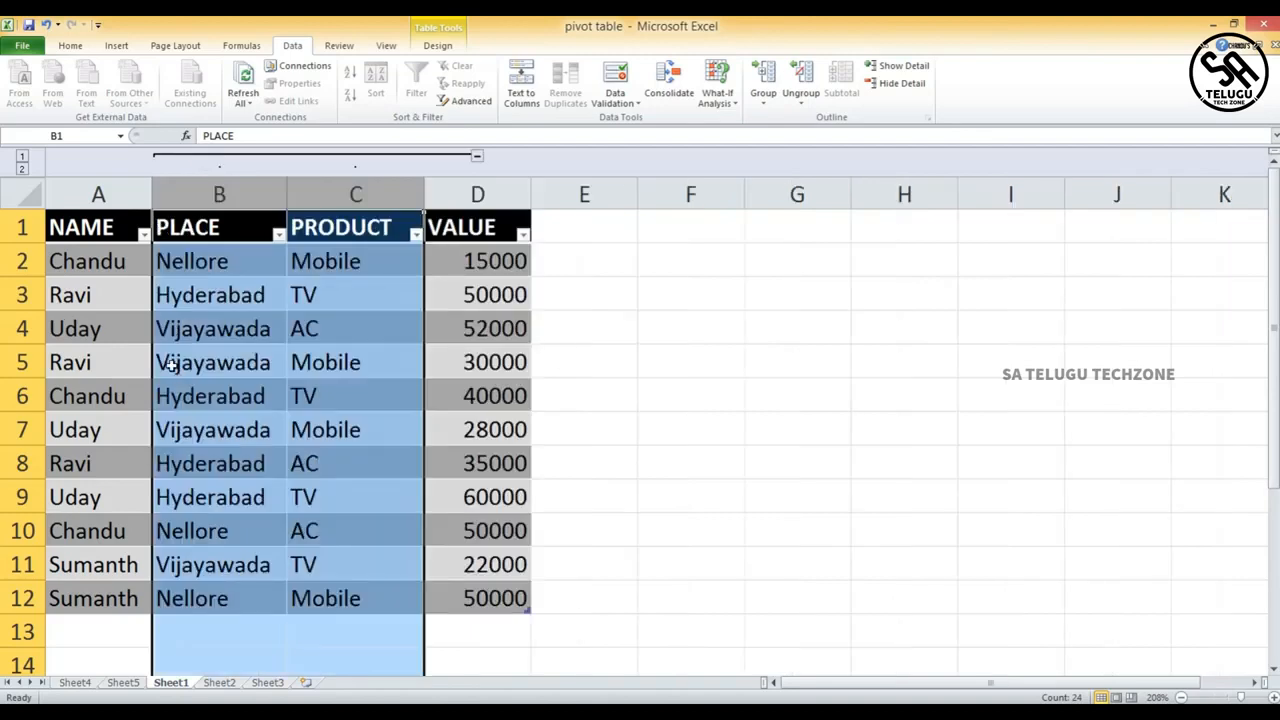
click(777, 327)
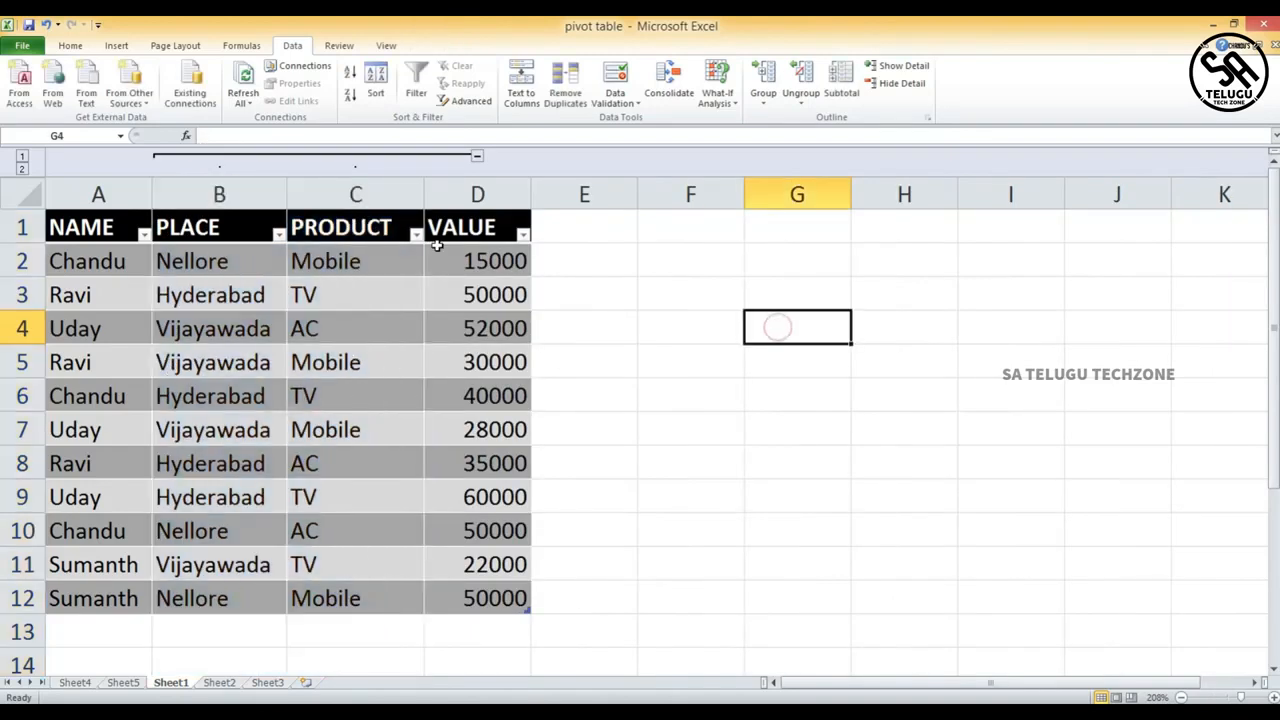
- Undo the grouping of the PLACE and PRODUCT columns and clear the selection
key(ctrl+z)
key(ctrl+z)
key(ctrl+z)
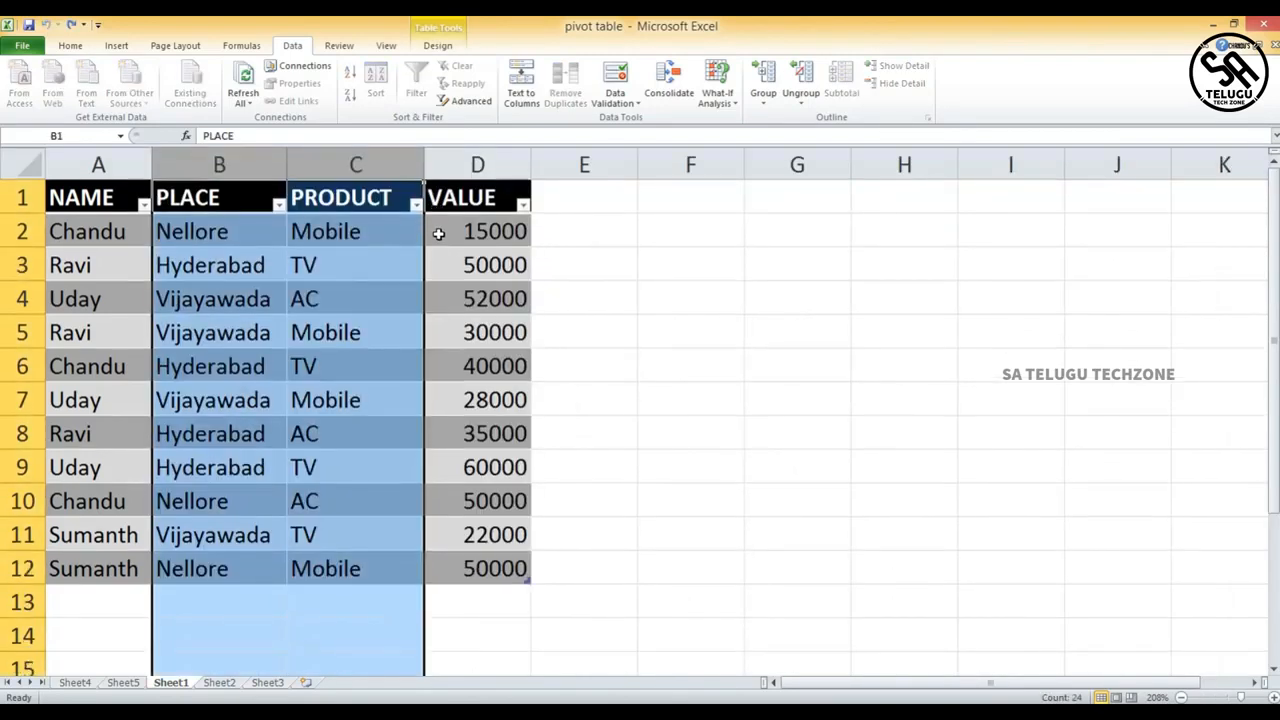
click(662, 294)
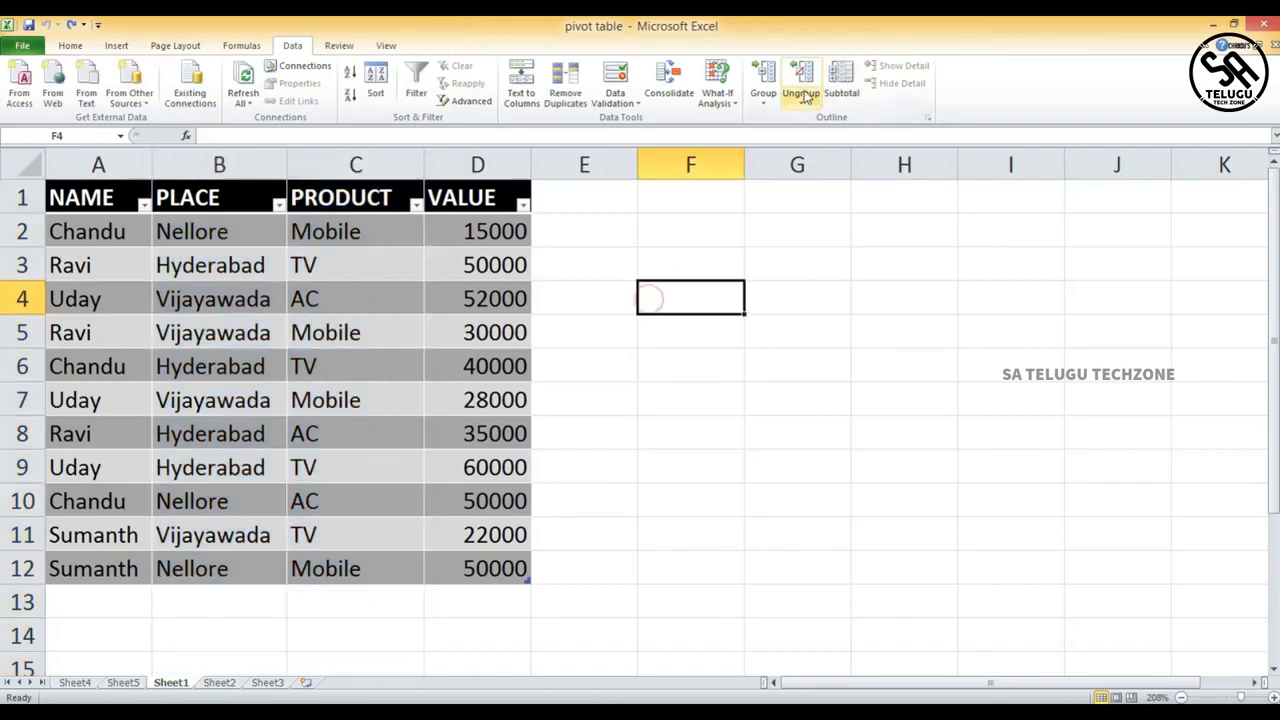
- Group rows 4 to 7 of the table and remove that grouping with Ungroup
click(757, 95)
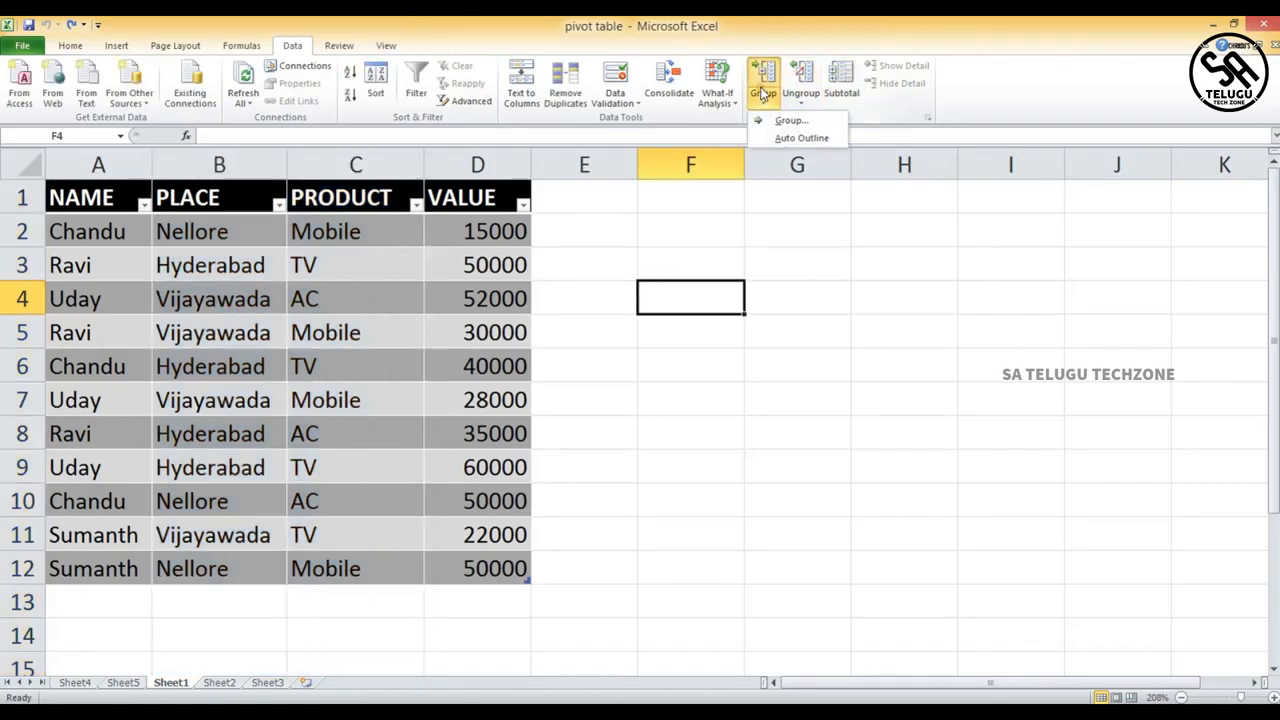
click(18, 298)
drag(18, 298, 22, 400)
click(763, 85)
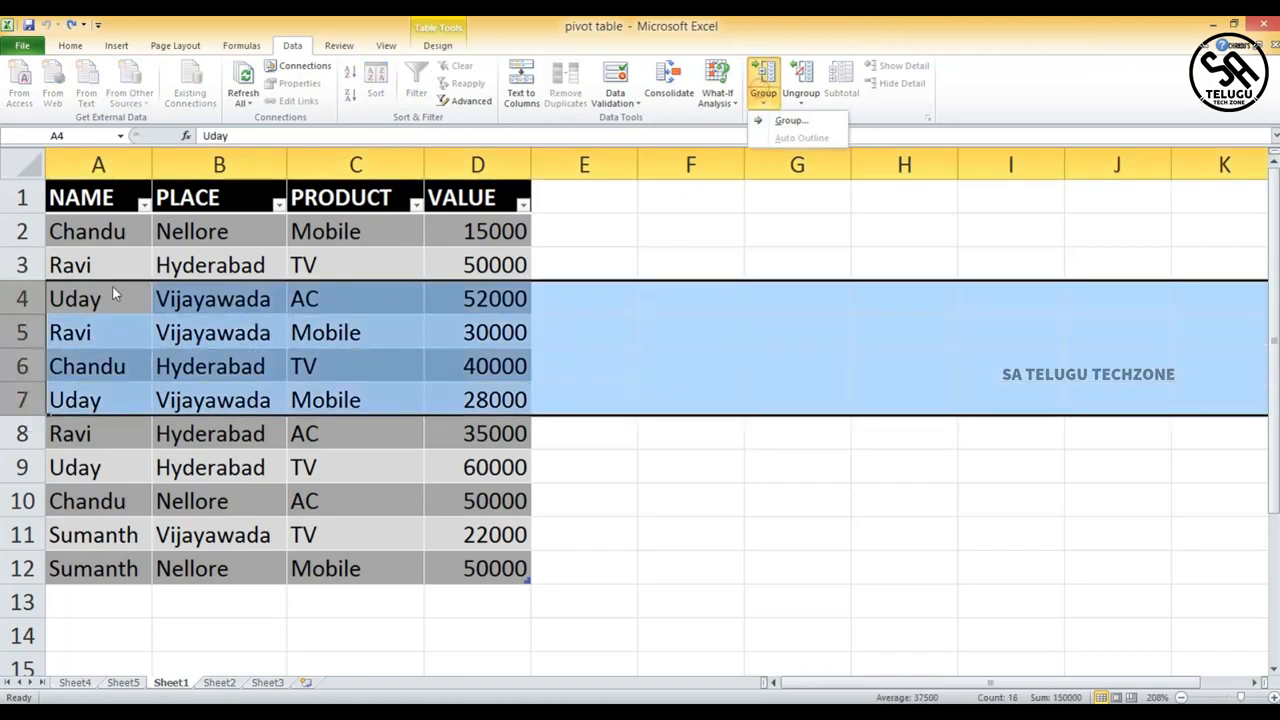
click(790, 120)
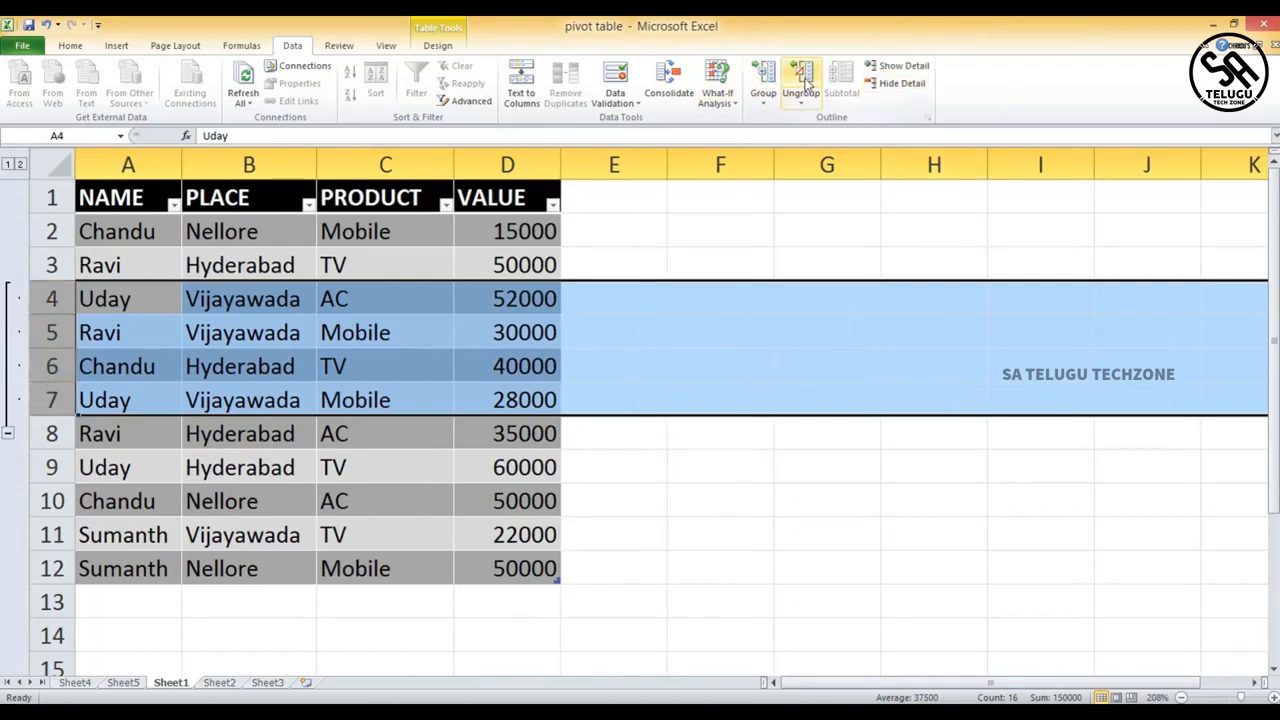
click(806, 80)
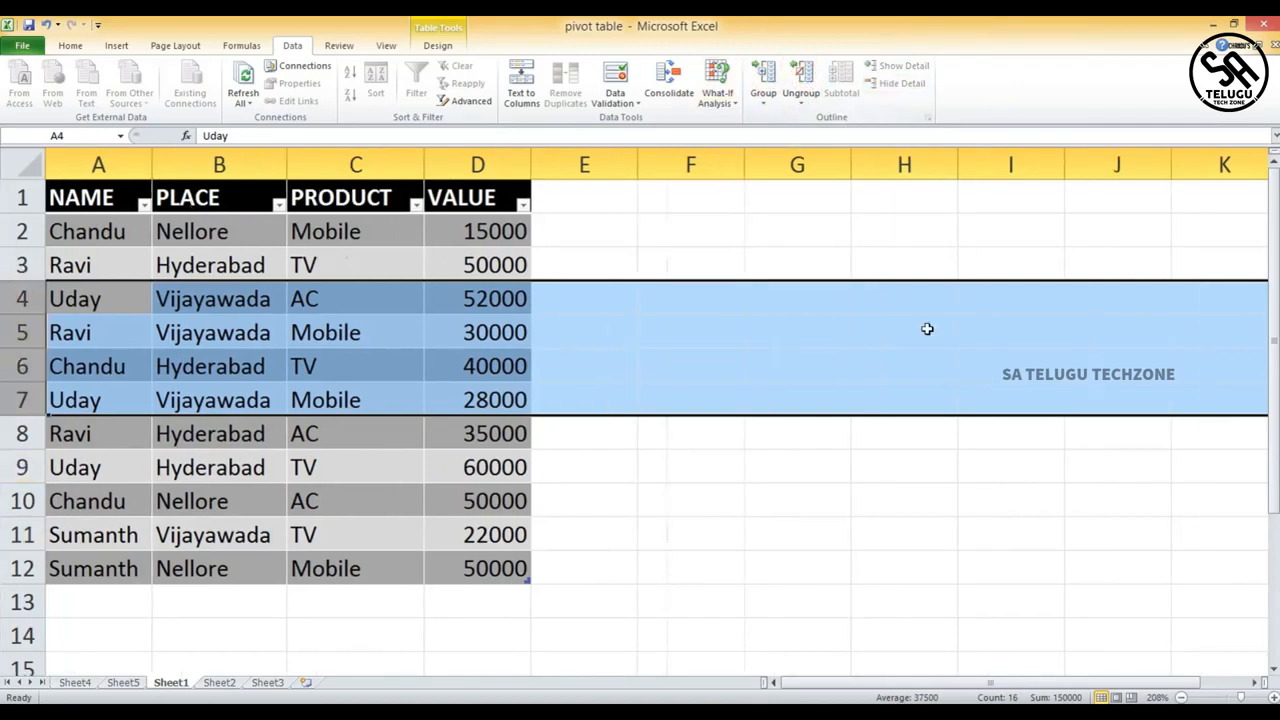
click(810, 330)
- Group columns B and C and remove that grouping with Ungroup
drag(240, 165, 355, 165)
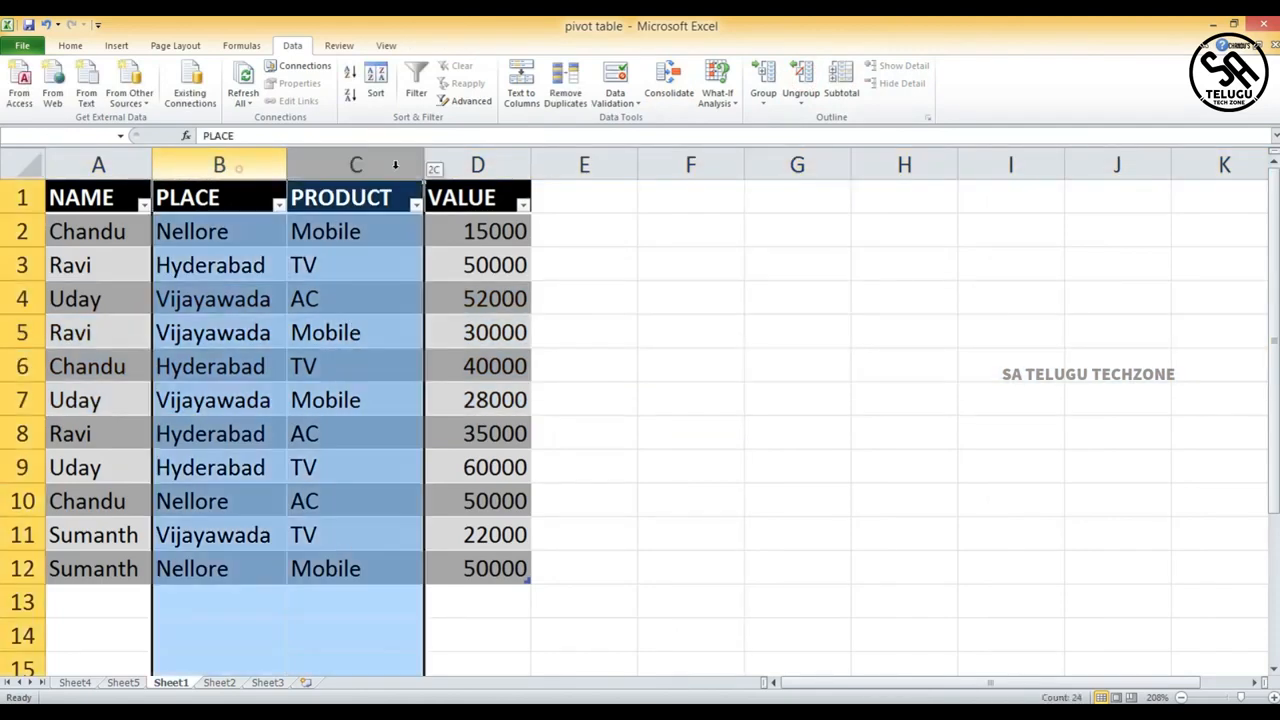
click(762, 72)
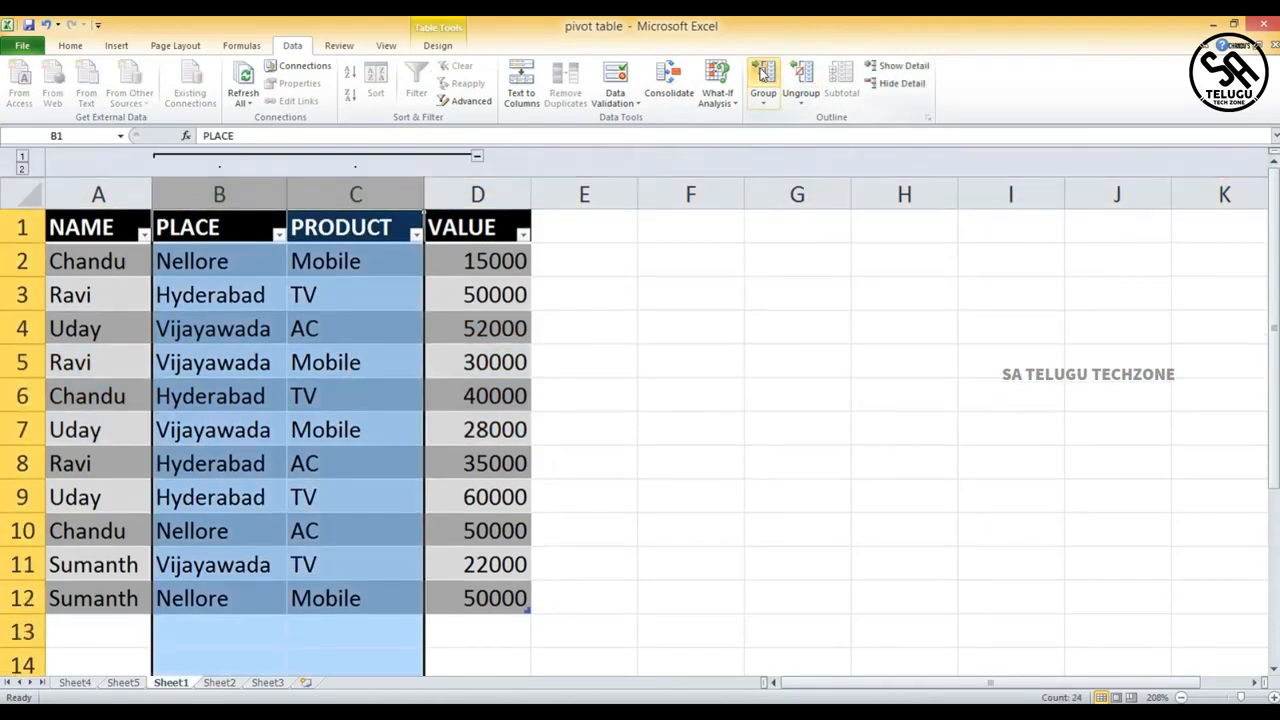
click(800, 75)
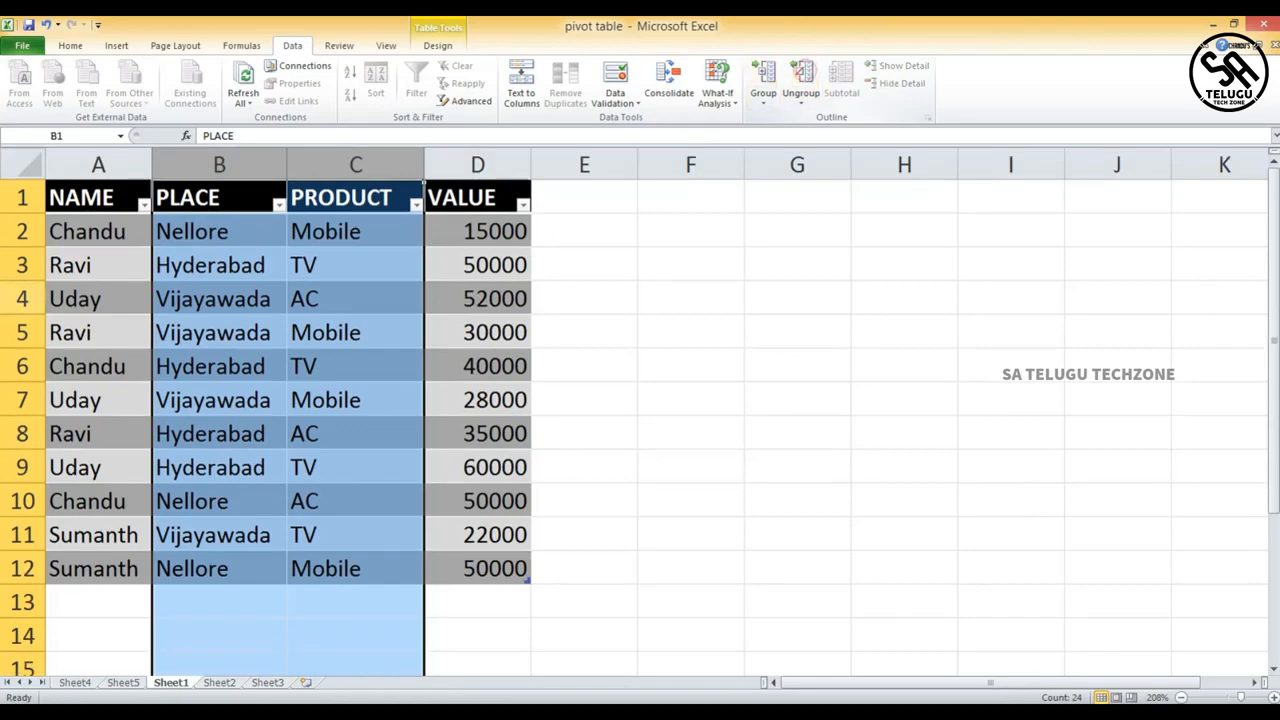
click(738, 293)
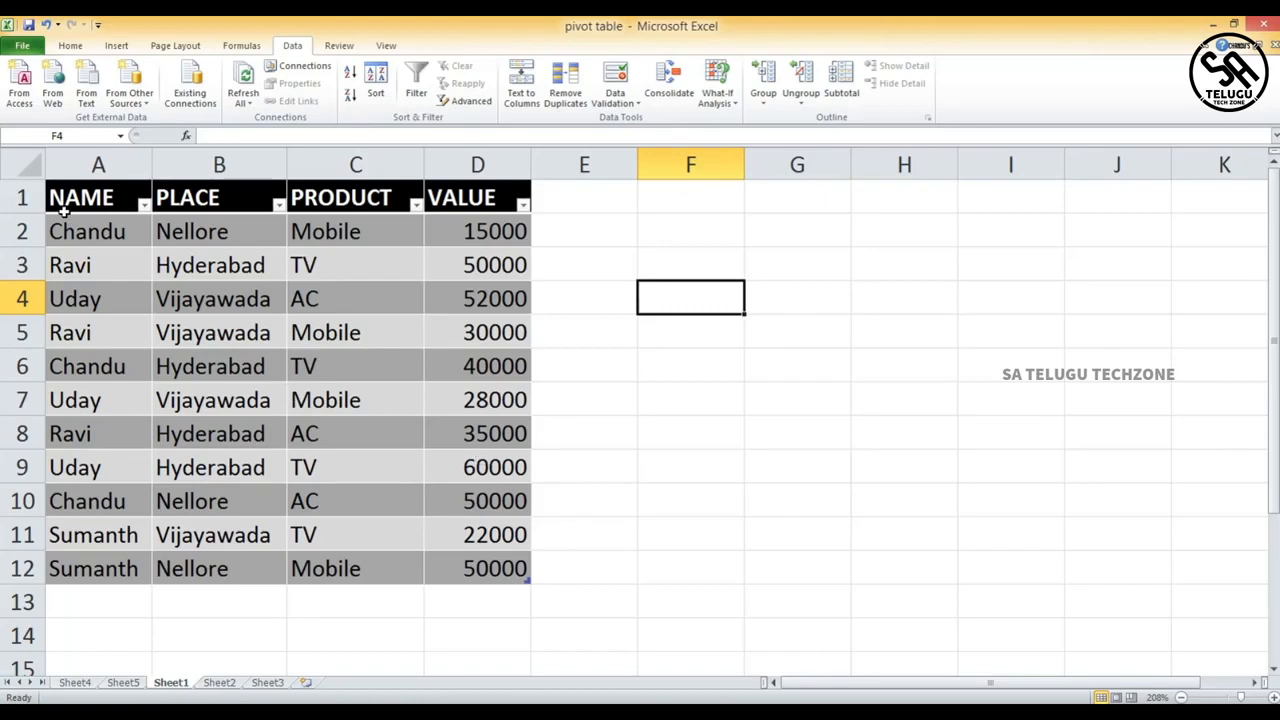
- Sort the table's data rows A2:D12 in ascending order by the NAME column
drag(63, 216, 486, 566)
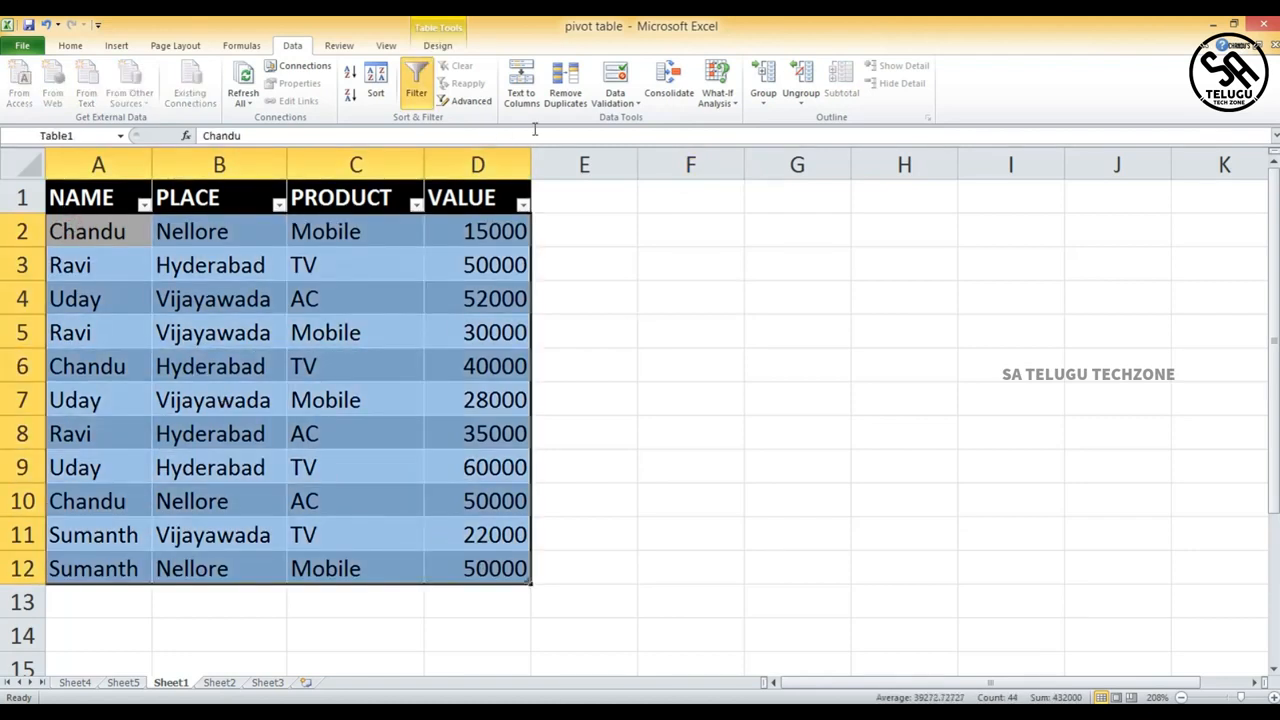
click(350, 76)
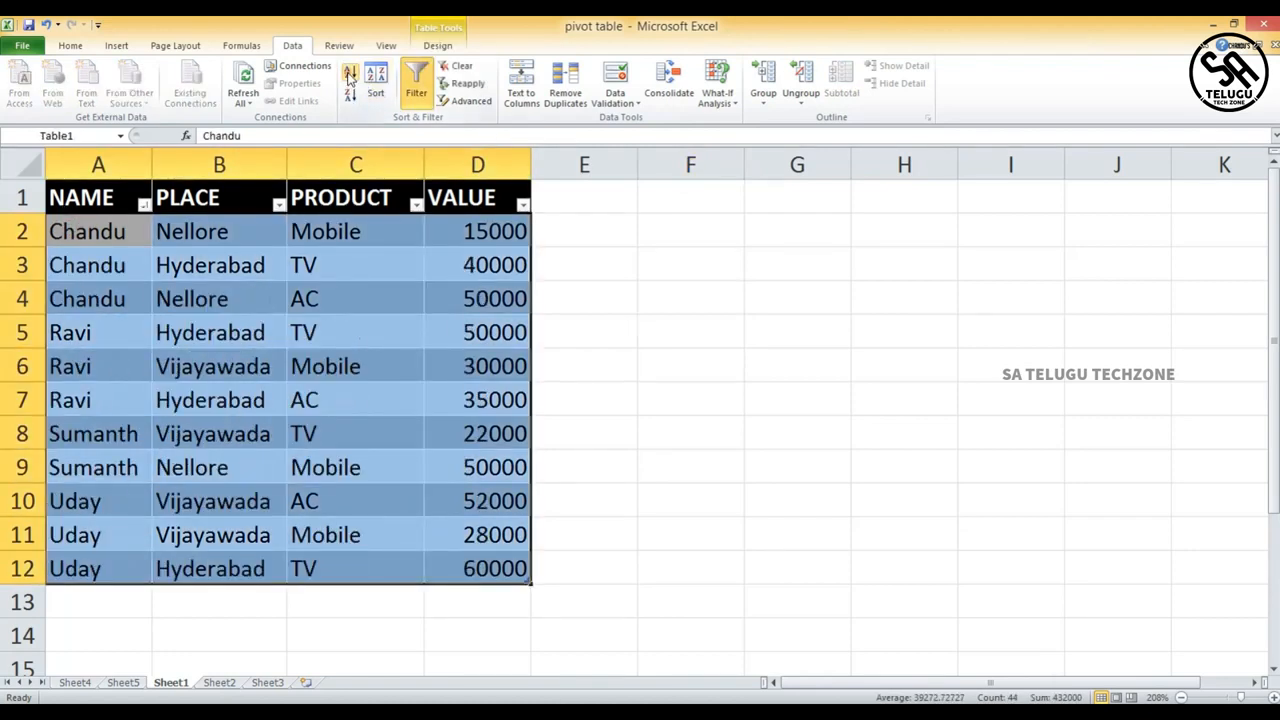
click(755, 432)
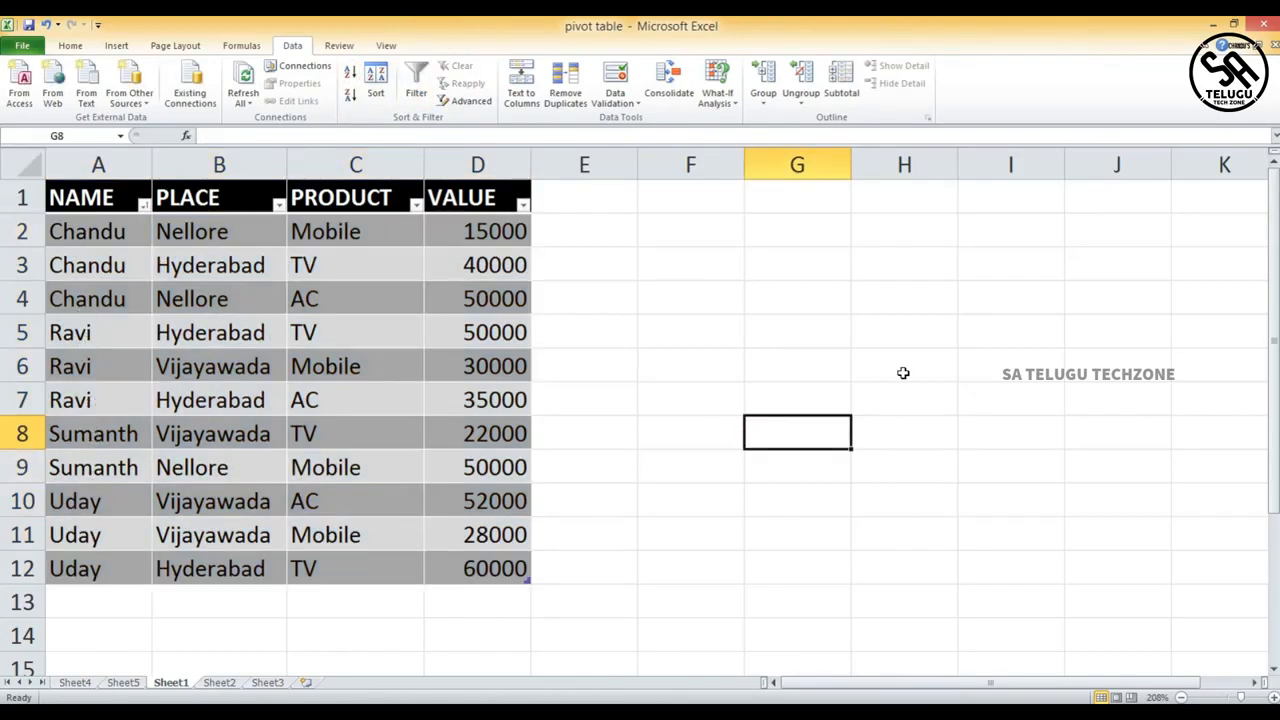
- Open the Subtotal settings for the name-sorted data in A1:D12 on Sheet6
drag(58, 230, 480, 568)
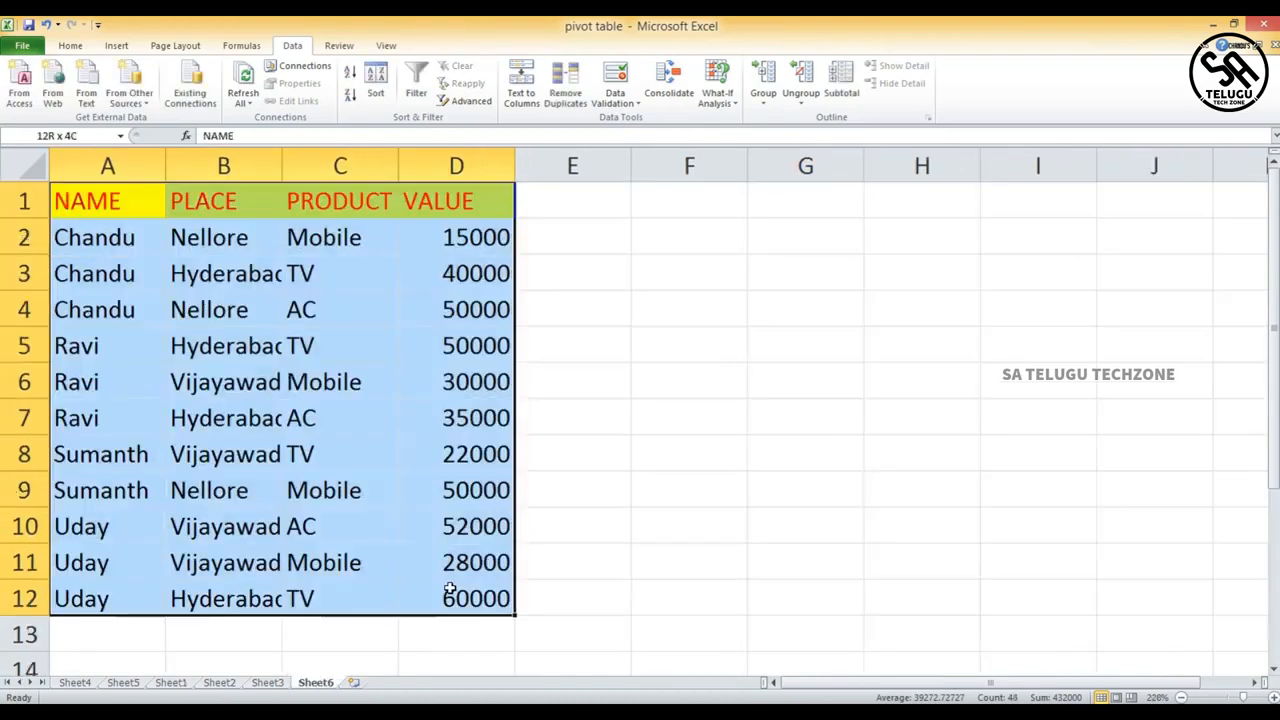
drag(450, 590, 450, 590)
click(841, 80)
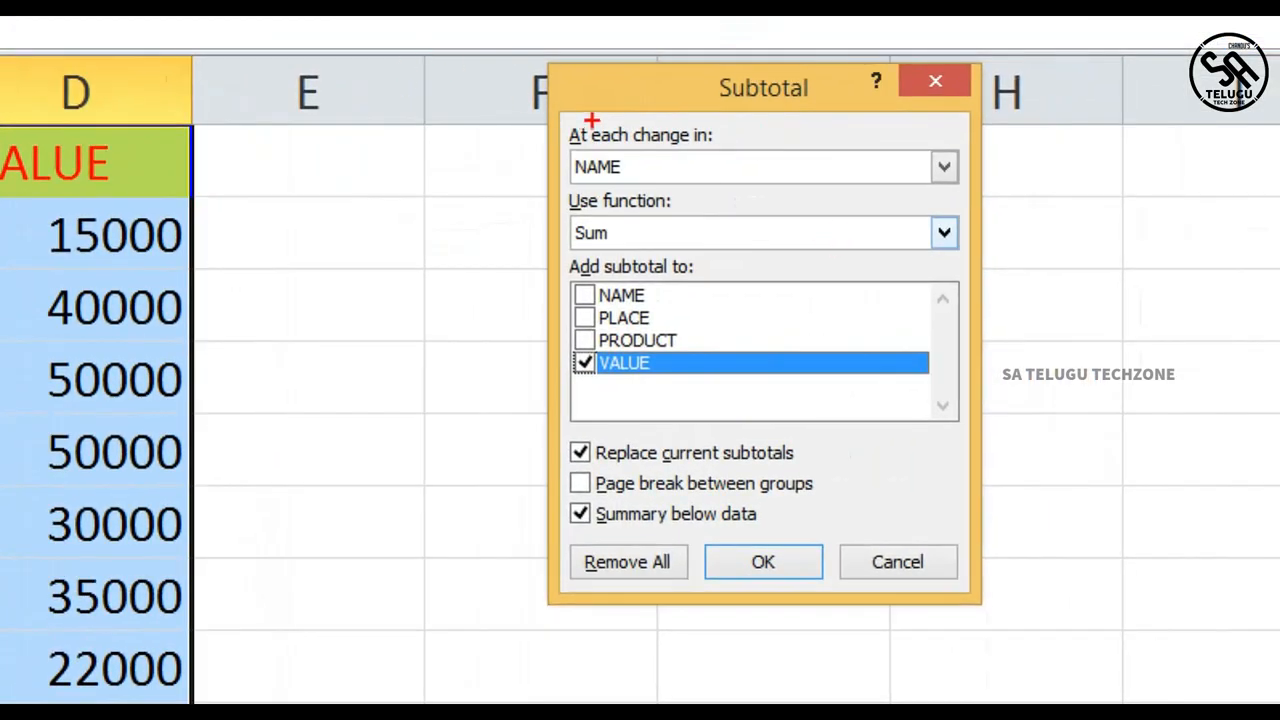
mouse_move(592, 121)
mouse_down()
mouse_move(543, 191)
mouse_move(980, 205)
mouse_move(602, 115)
mouse_up()
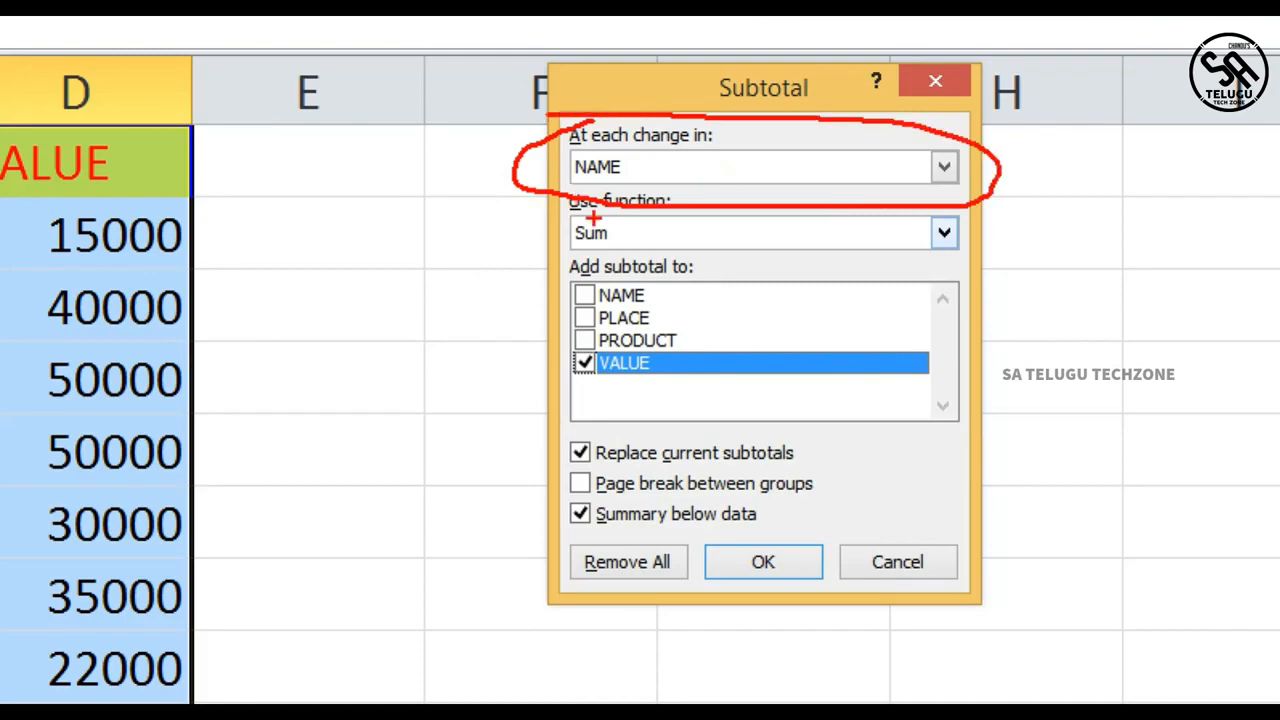
mouse_move(548, 196)
mouse_down()
mouse_move(518, 270)
mouse_move(900, 166)
mouse_move(480, 201)
mouse_up()
mouse_move(604, 272)
mouse_down()
mouse_move(640, 440)
mouse_move(662, 246)
mouse_move(493, 246)
mouse_up()
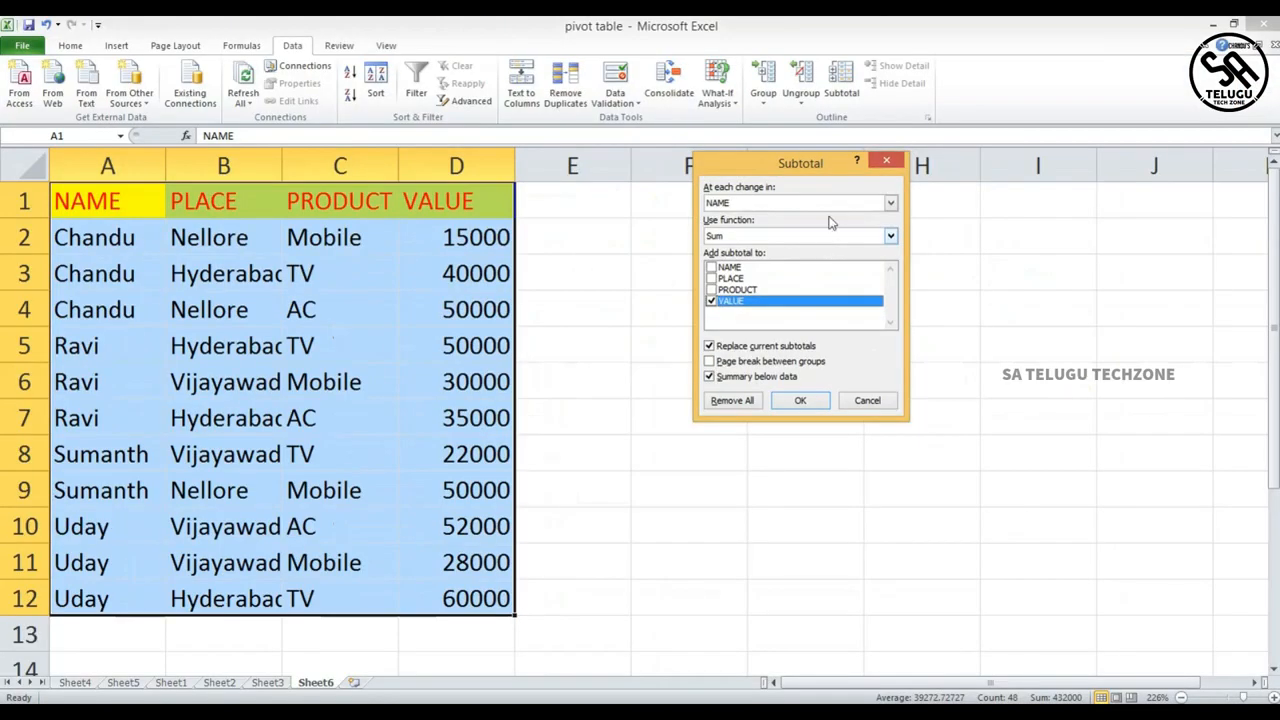
- Apply subtotals at each change in NAME, using the Sum function on the VALUE column
click(890, 202)
click(890, 202)
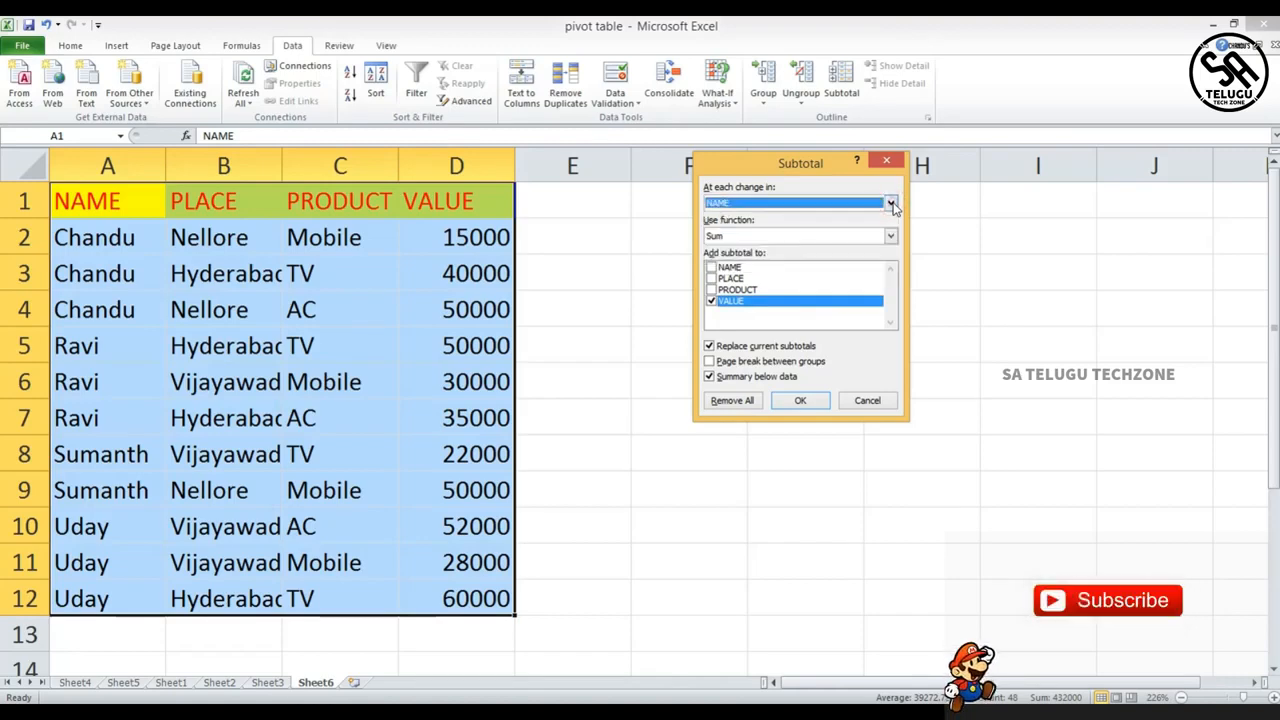
click(891, 237)
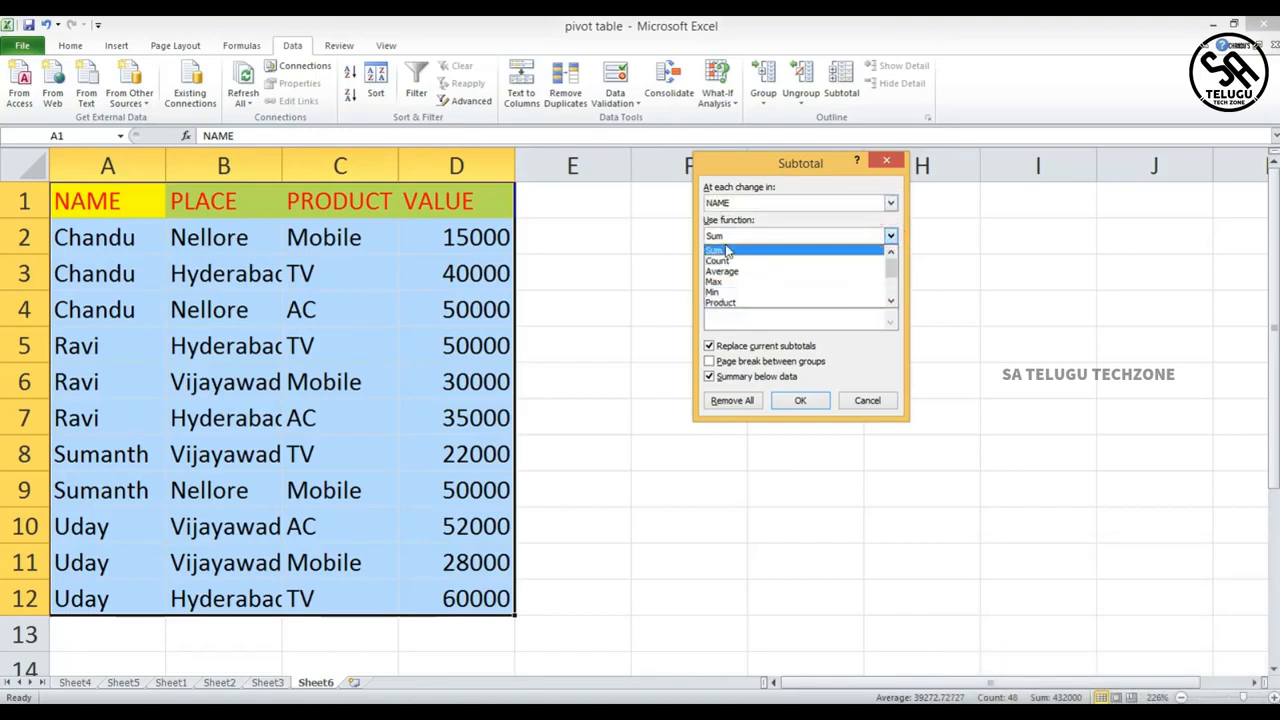
click(727, 251)
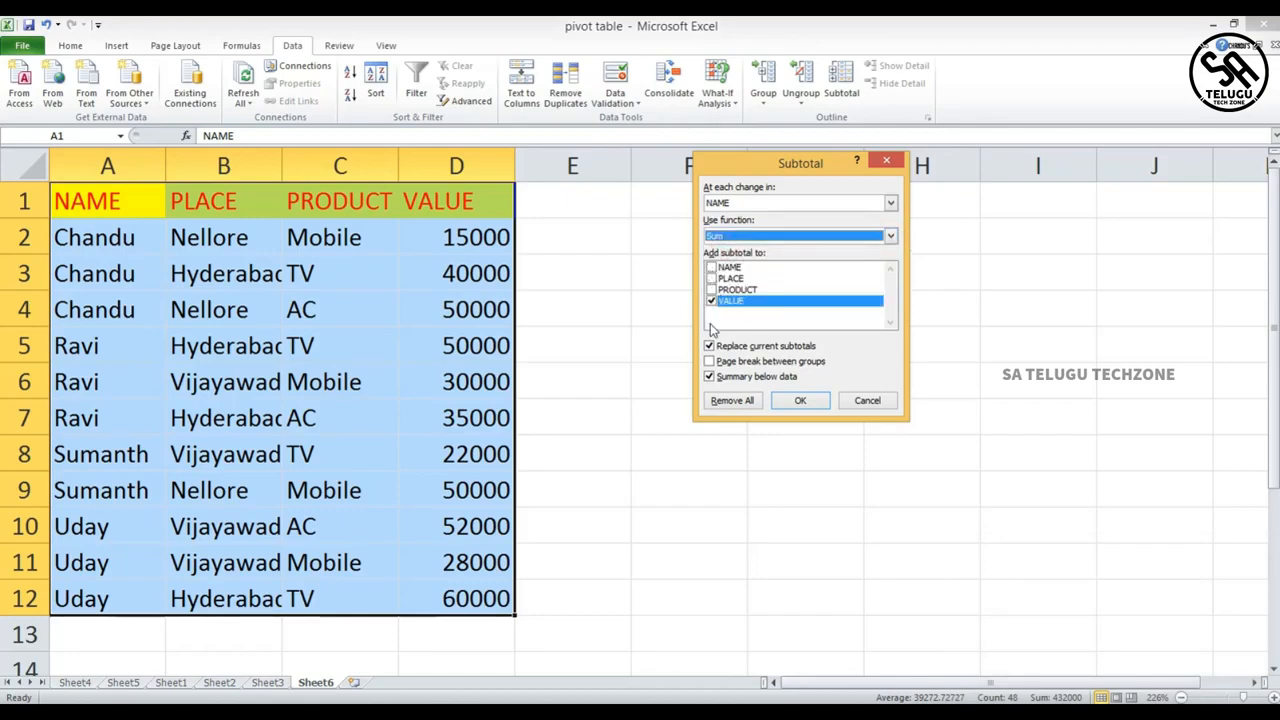
click(711, 300)
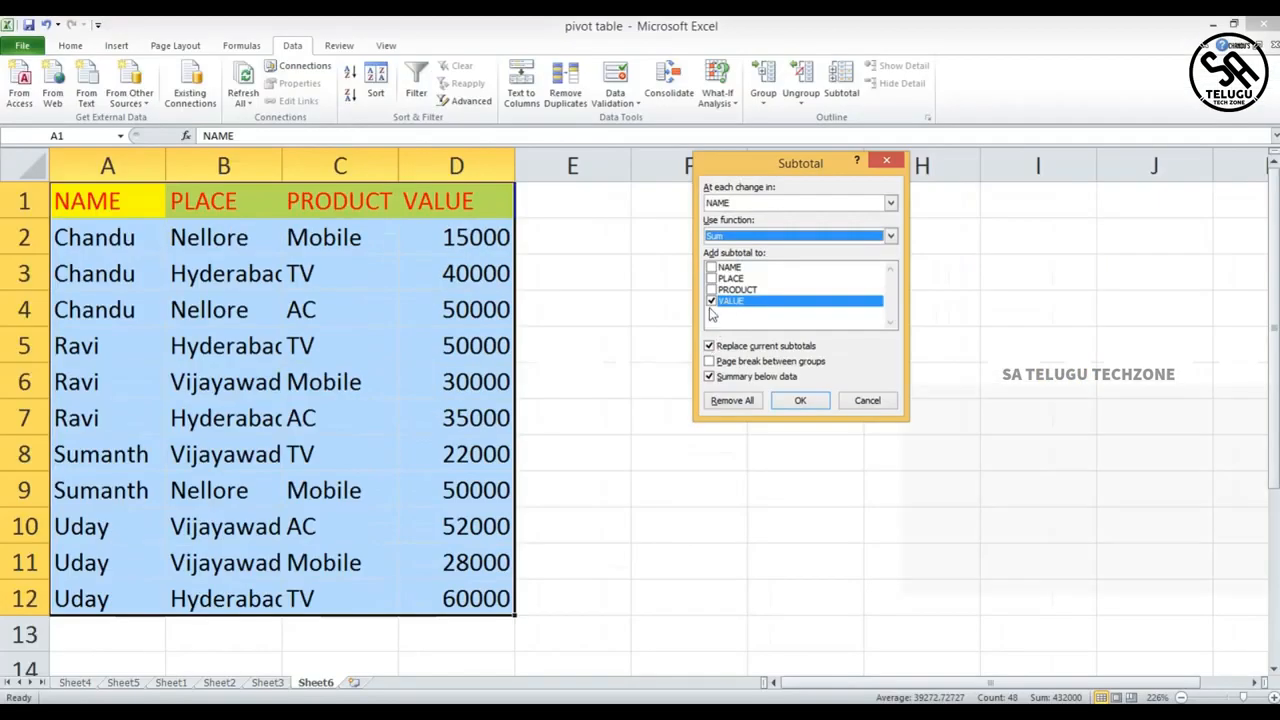
click(711, 302)
click(711, 302)
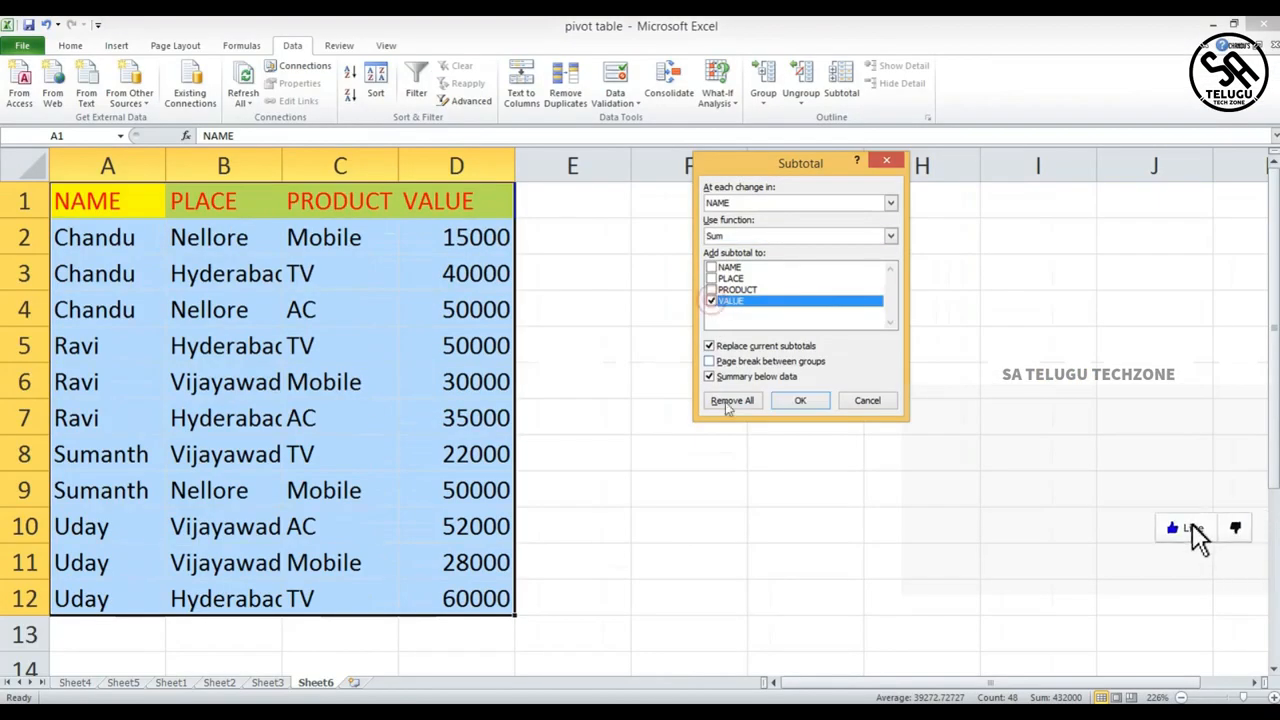
click(788, 402)
scroll(283, 345, down, 1)
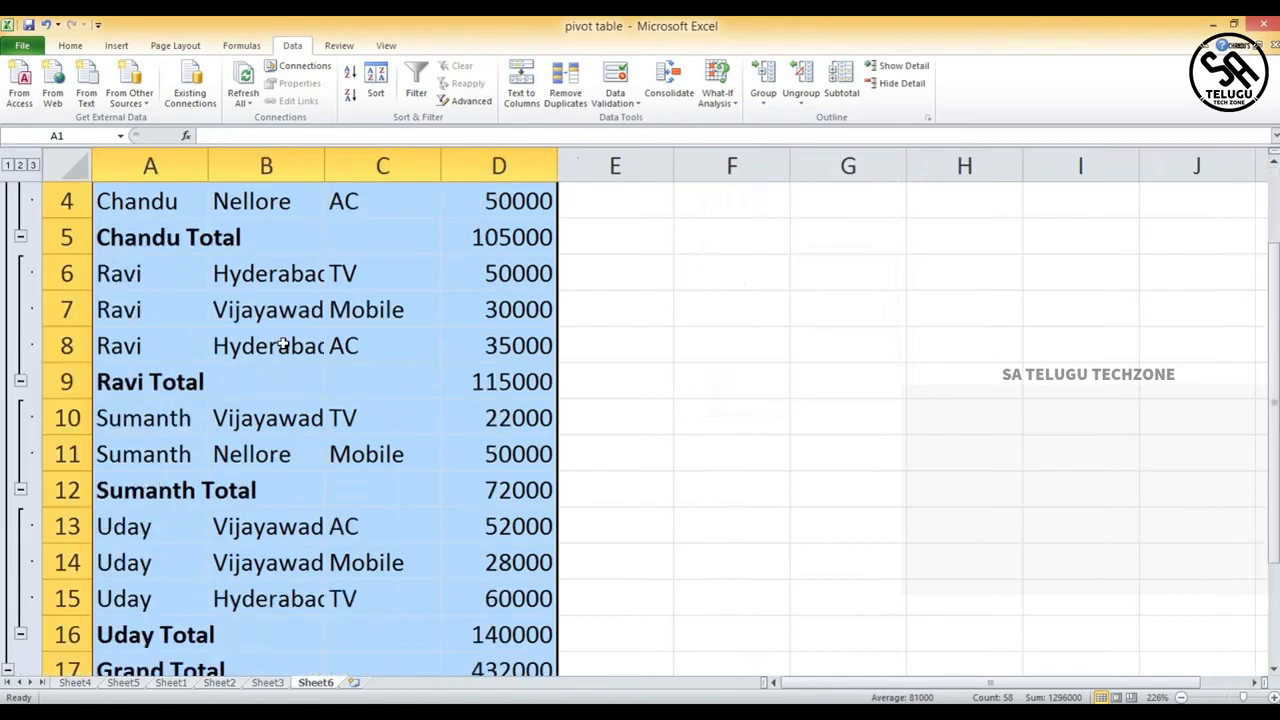
- Collapse the detail rows under each of the four name subtotals, leaving only the subtotal rows and the Grand Total
scroll(283, 345, up, 1)
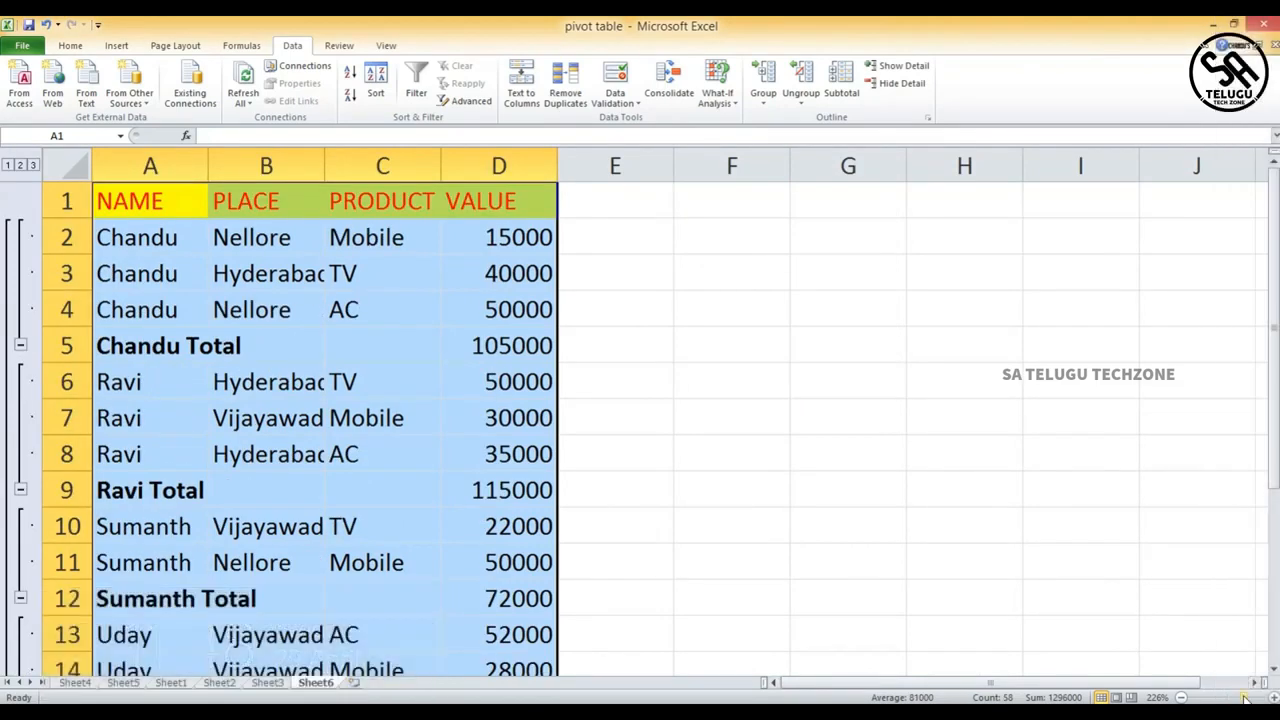
drag(1245, 697, 1240, 697)
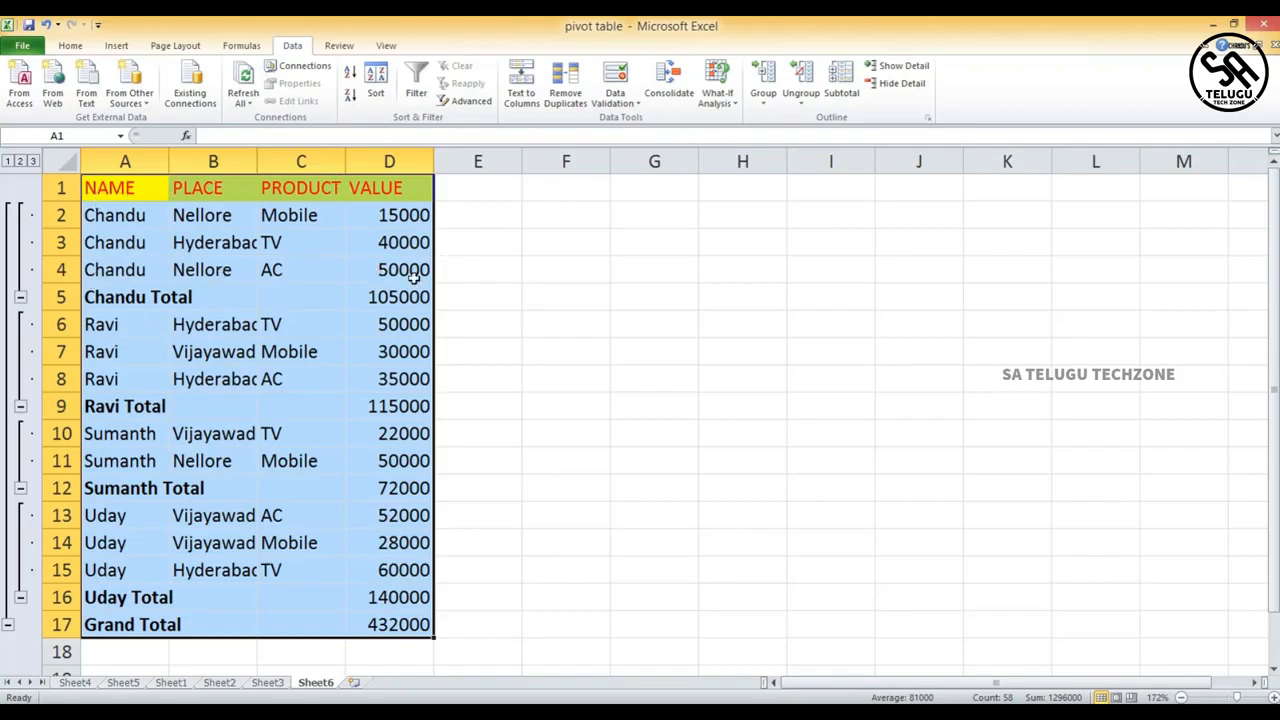
click(21, 297)
click(20, 324)
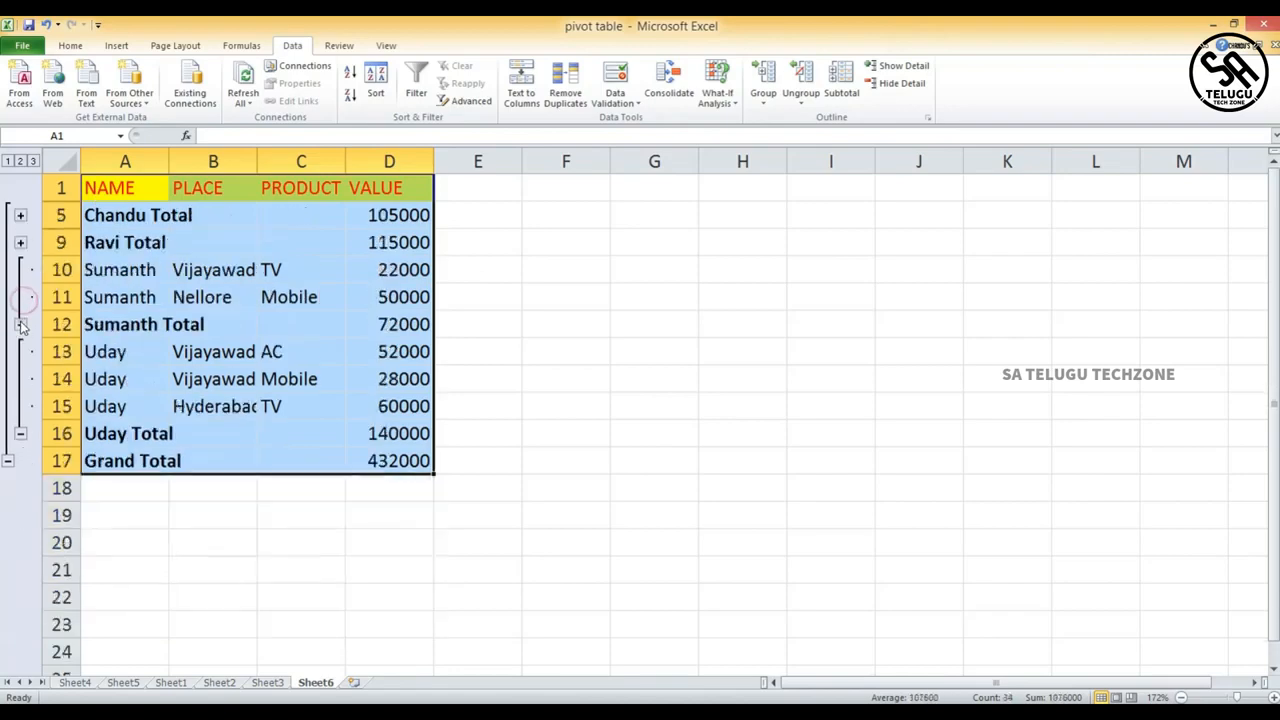
click(20, 326)
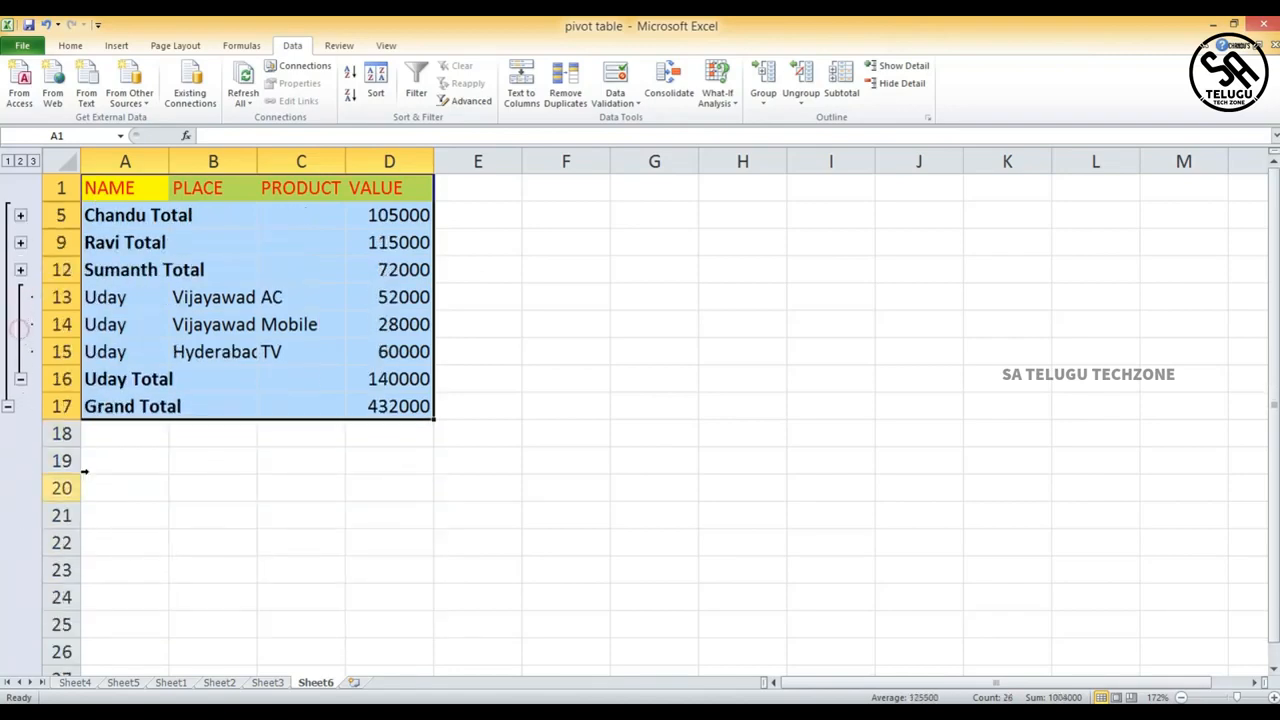
click(21, 380)
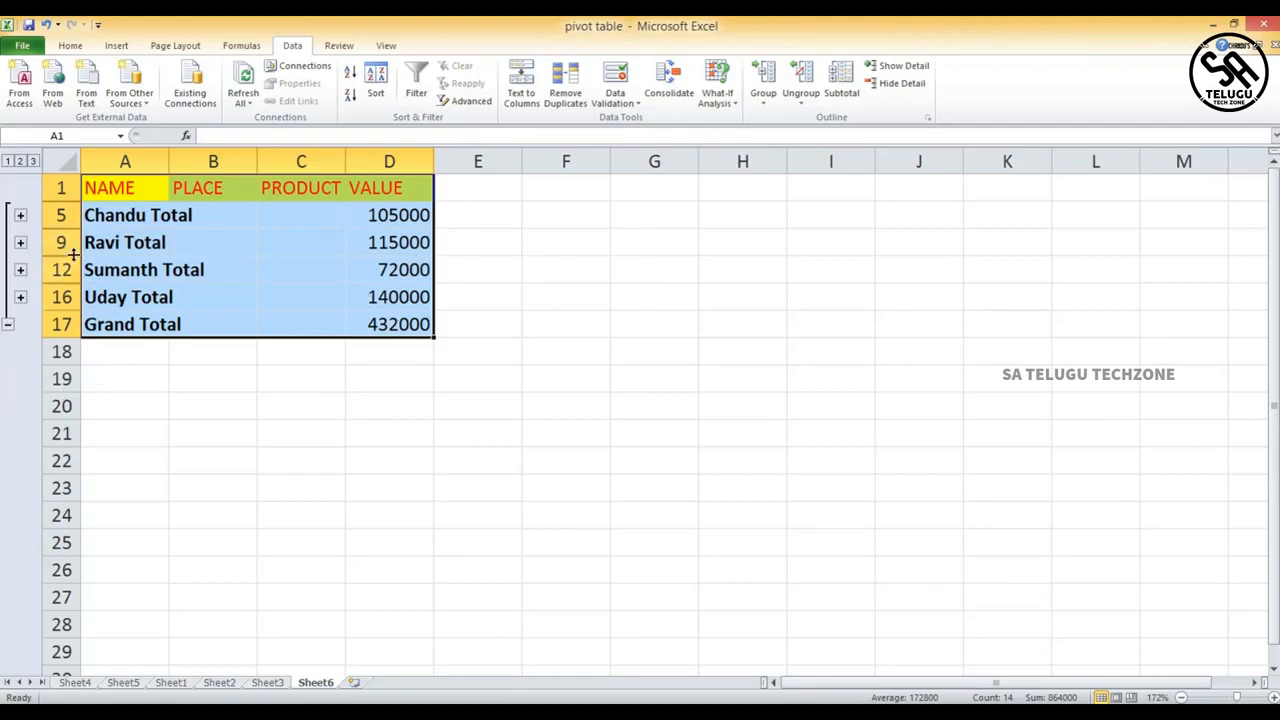
- Expand detail rows 2–4 and 13–15, and collapse and re-expand the outline at the Grand Total row
click(20, 216)
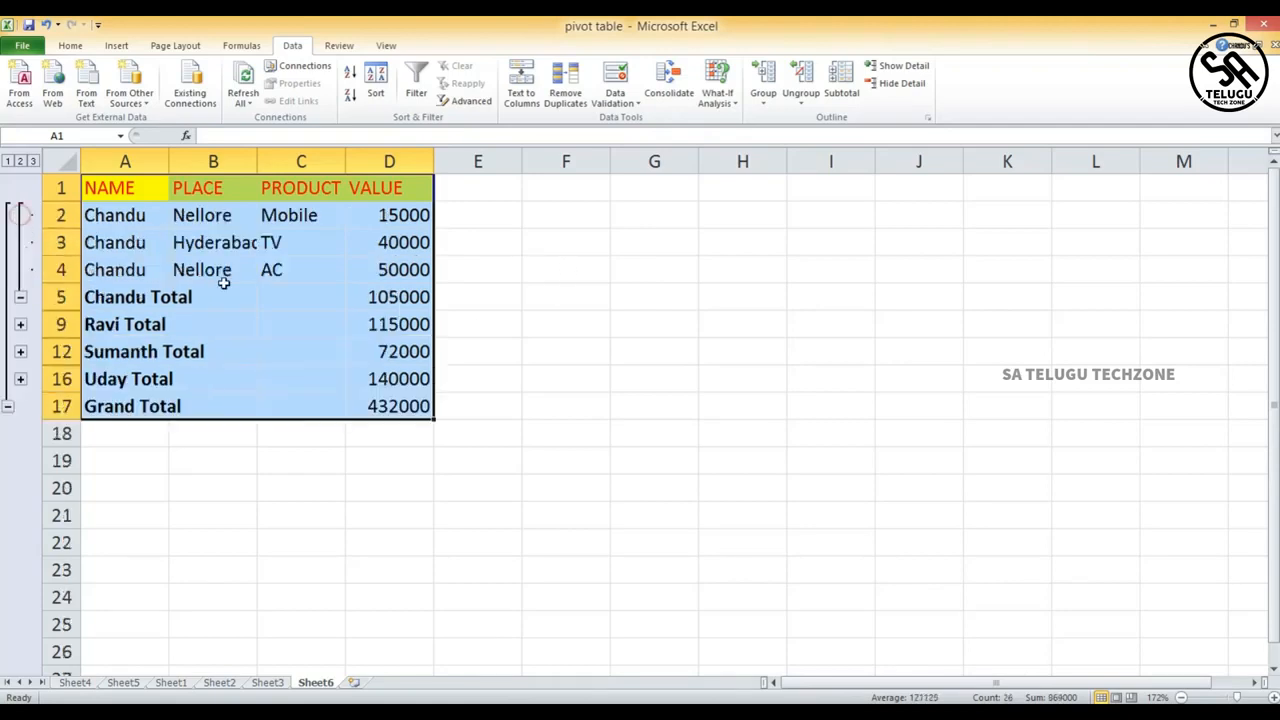
click(21, 380)
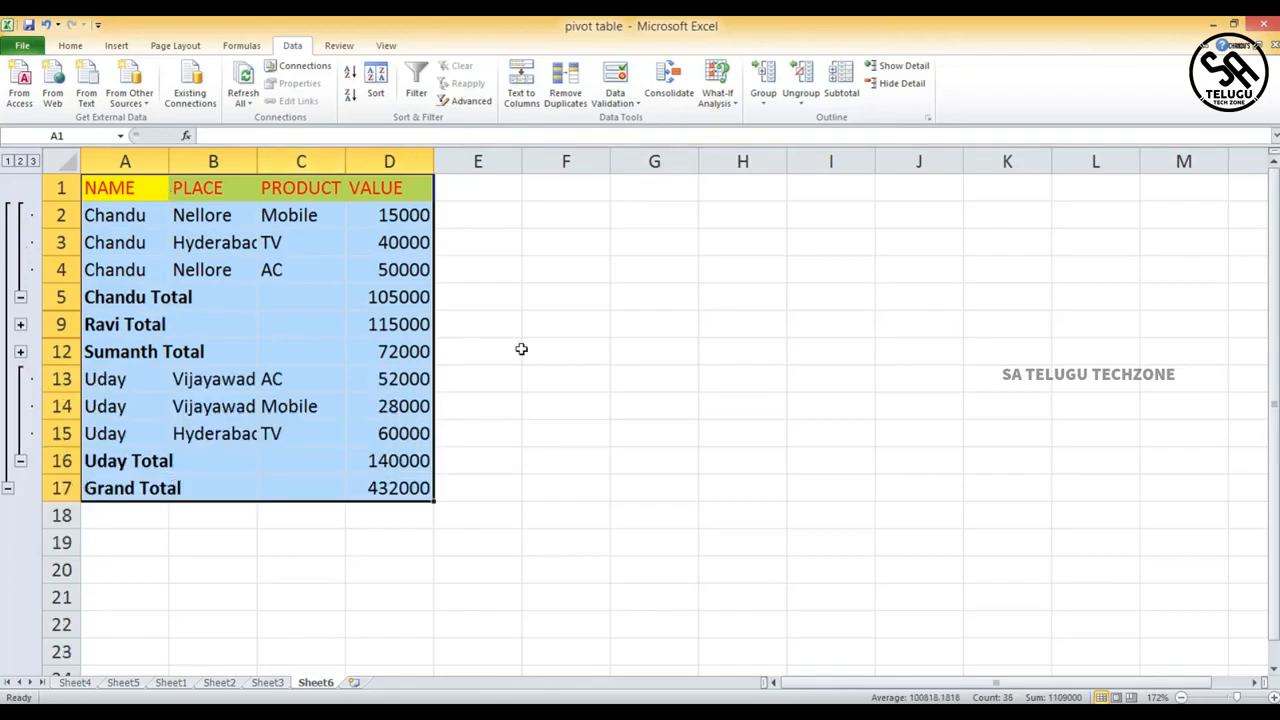
click(8, 488)
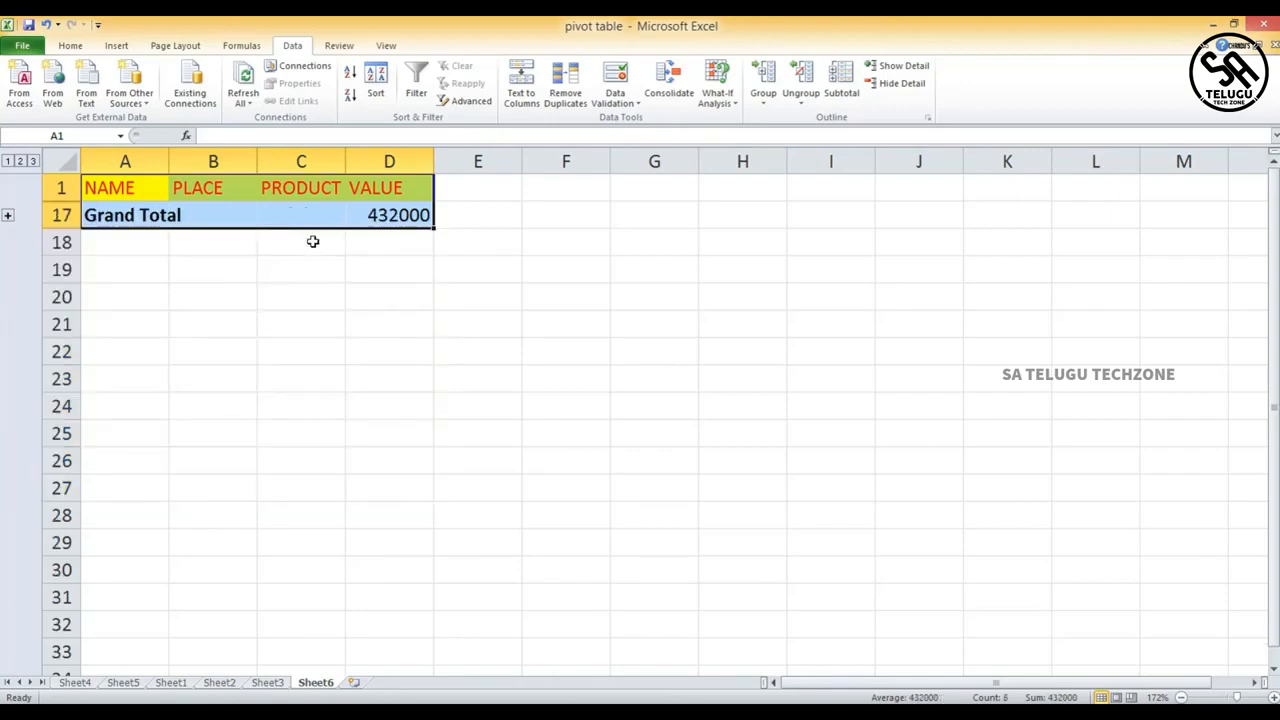
click(8, 215)
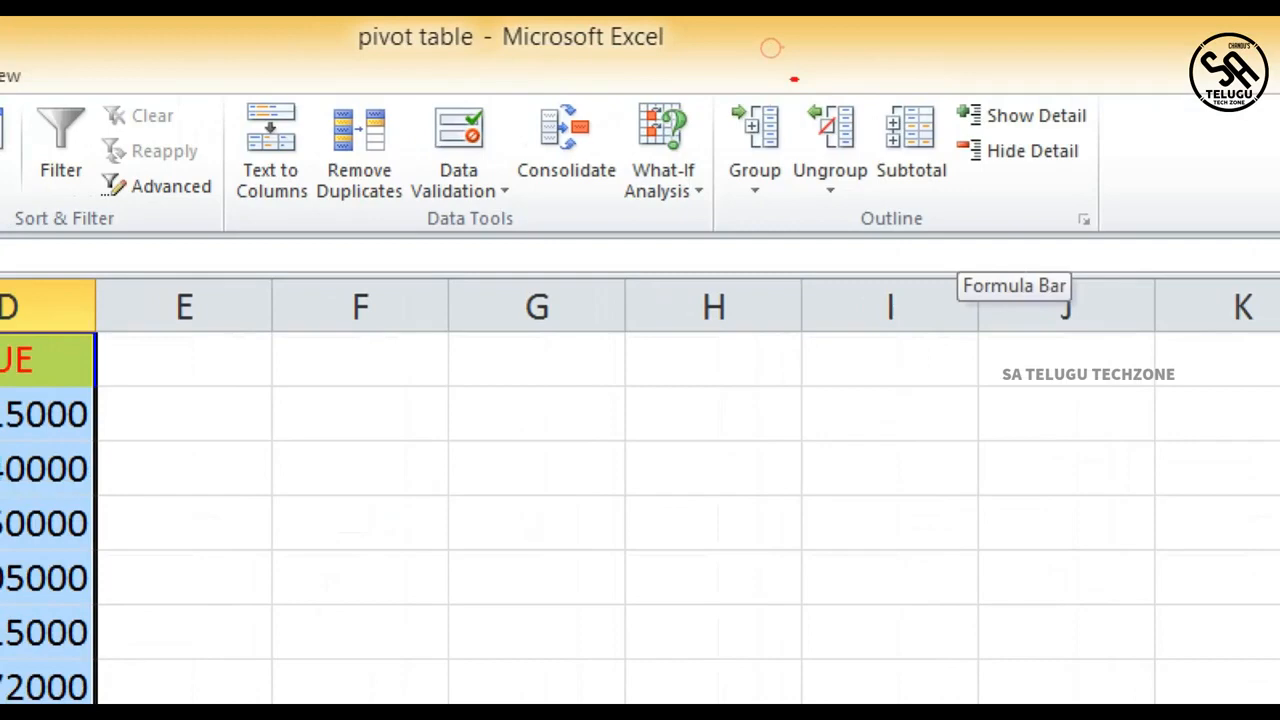
drag(784, 46, 715, 118)
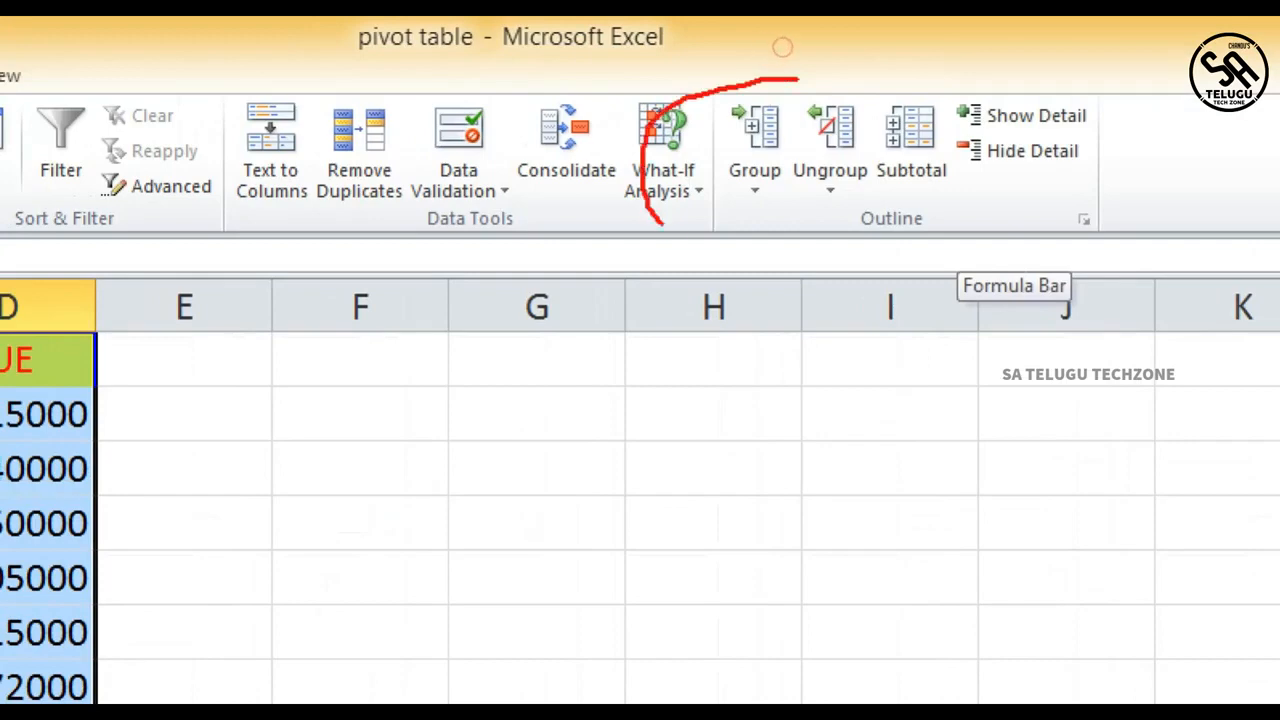
mouse_move(660, 222)
mouse_down()
mouse_move(1040, 234)
mouse_move(975, 102)
mouse_move(790, 82)
mouse_up()
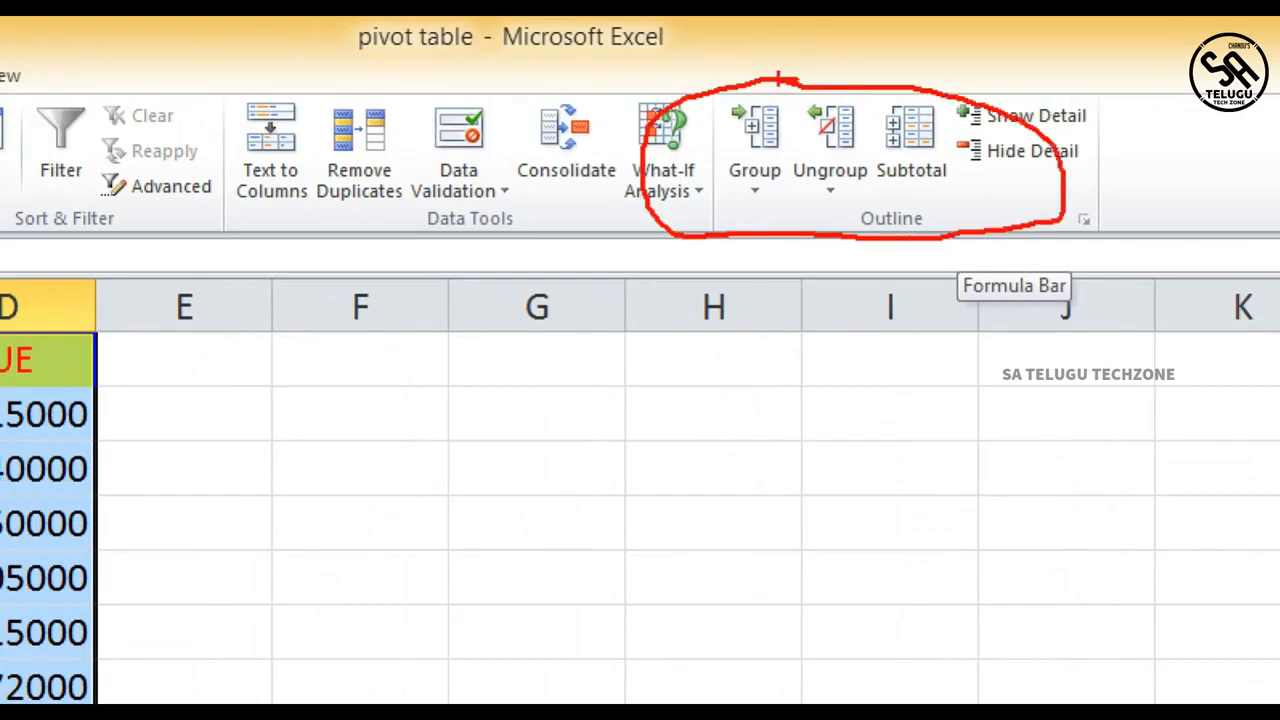